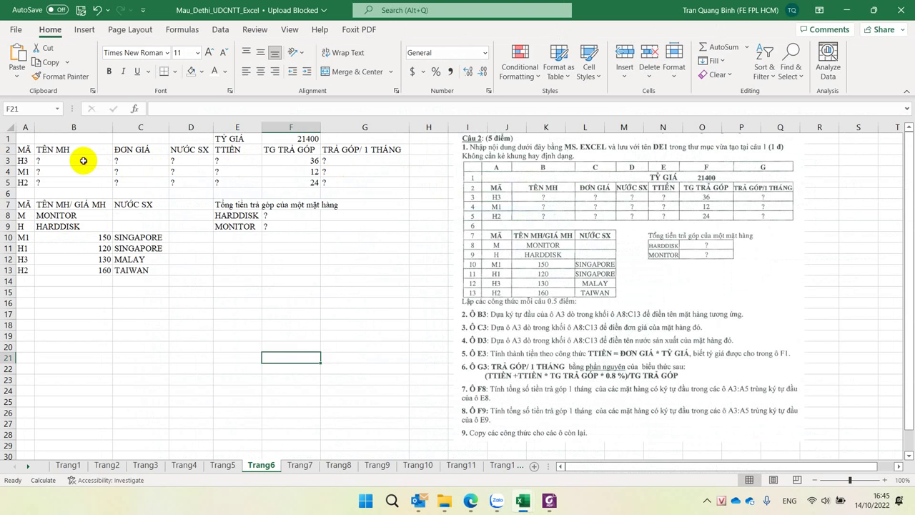
Enter =VLOOKUP(LEFT(A3),$A$8:$B$9,2,0) in cell B3 to look up the item name.
left_click(84, 161)
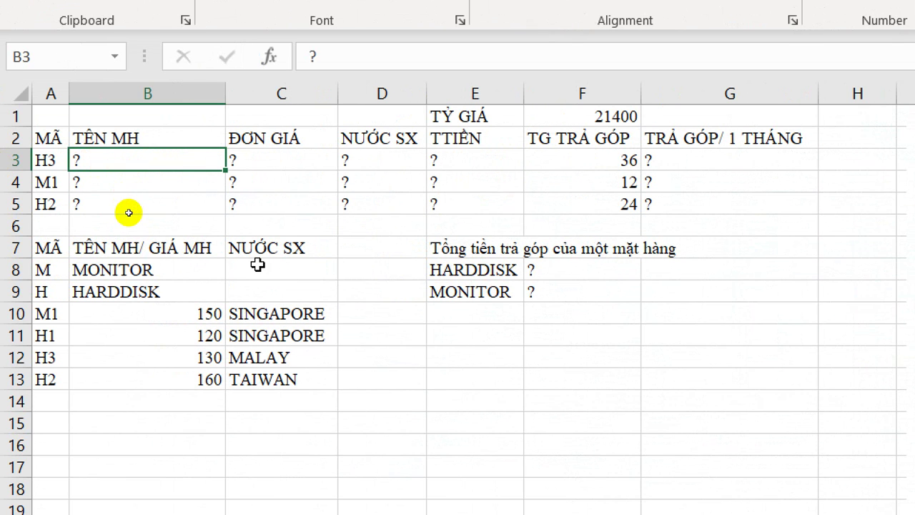
type("=vl")
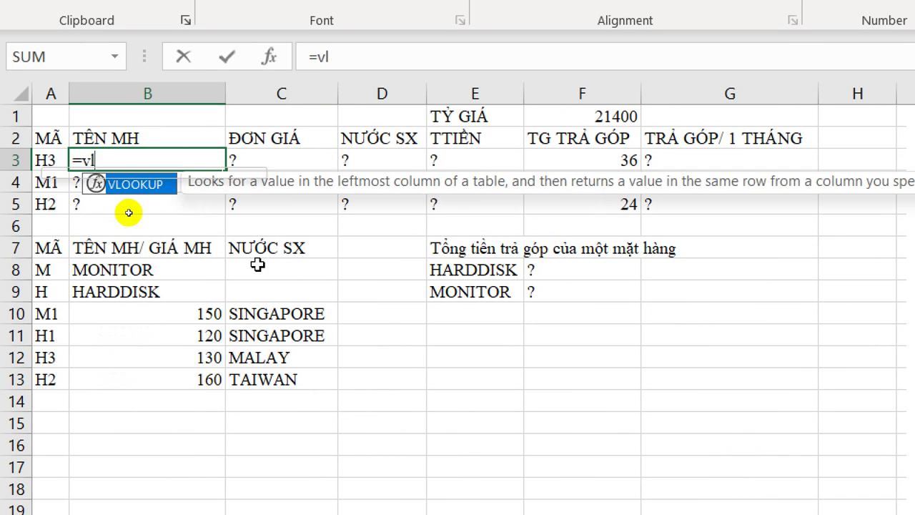
key("Tab")
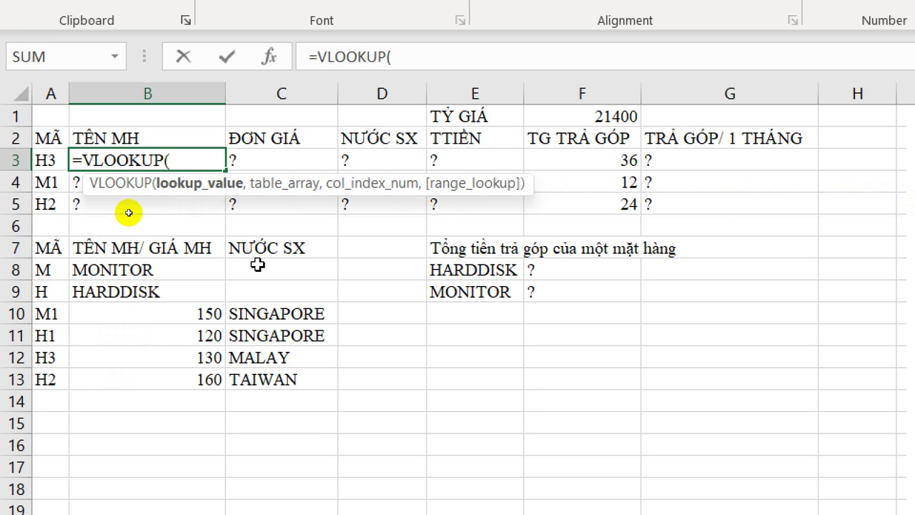
type("le")
key("Tab")
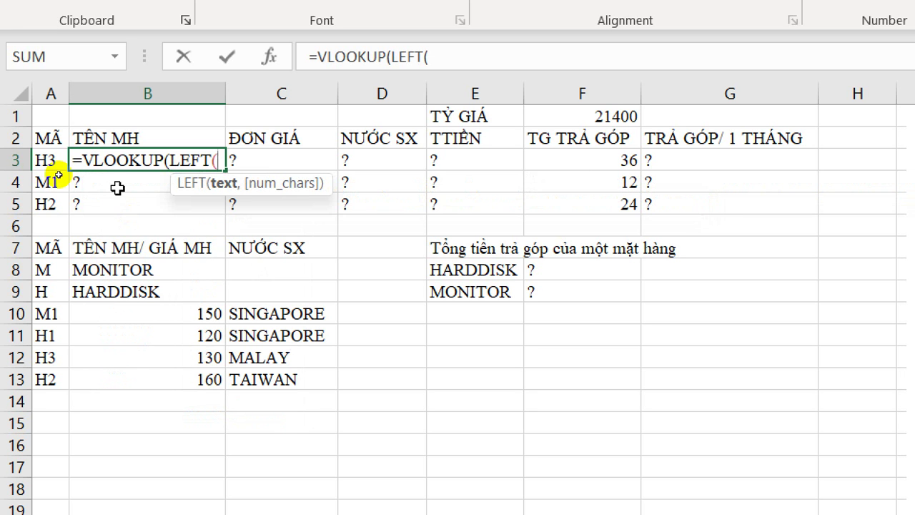
left_click(45, 161)
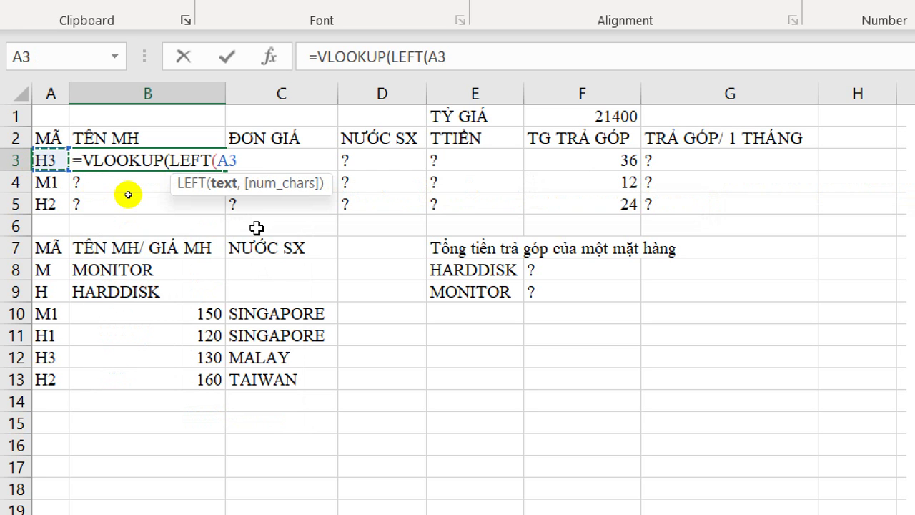
type(")")
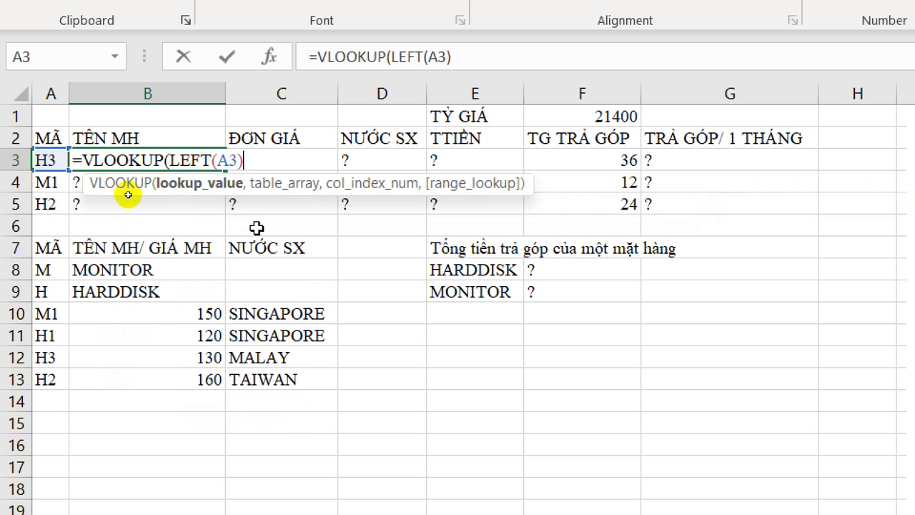
type(",")
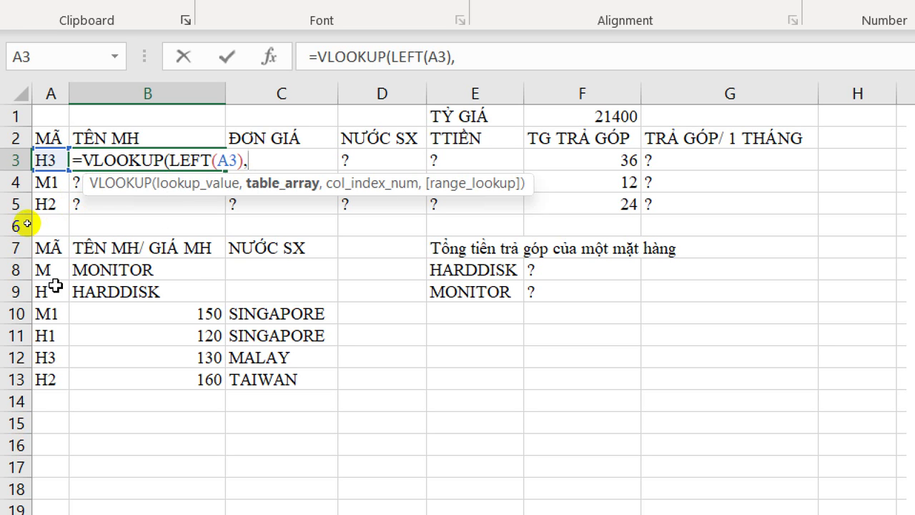
left_click_drag(41, 270, 214, 297)
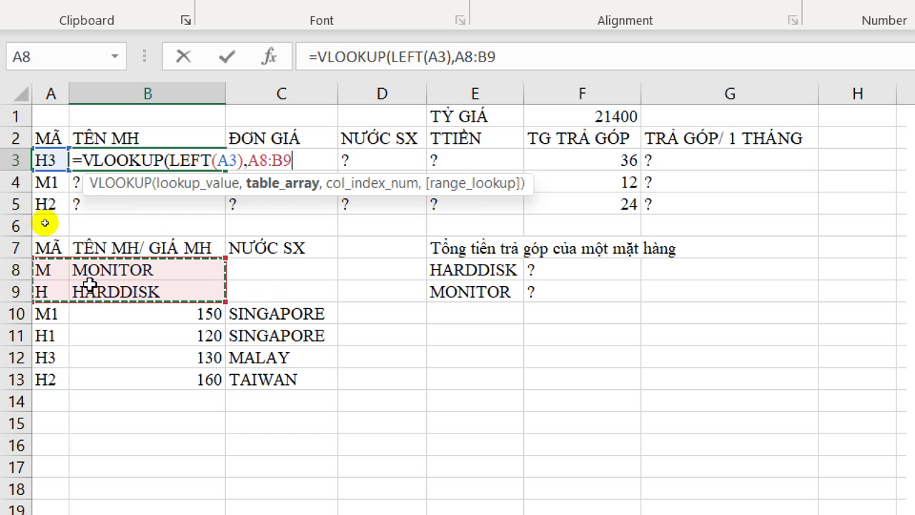
key("F4")
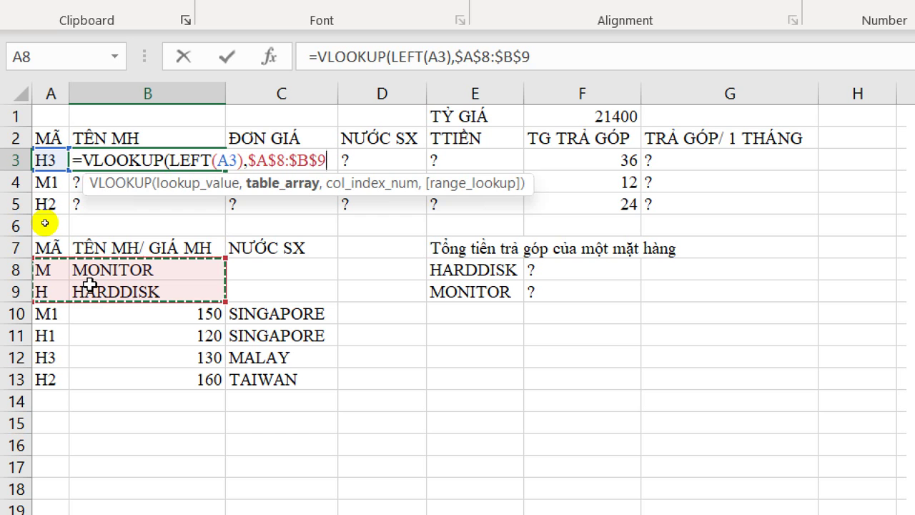
type(",")
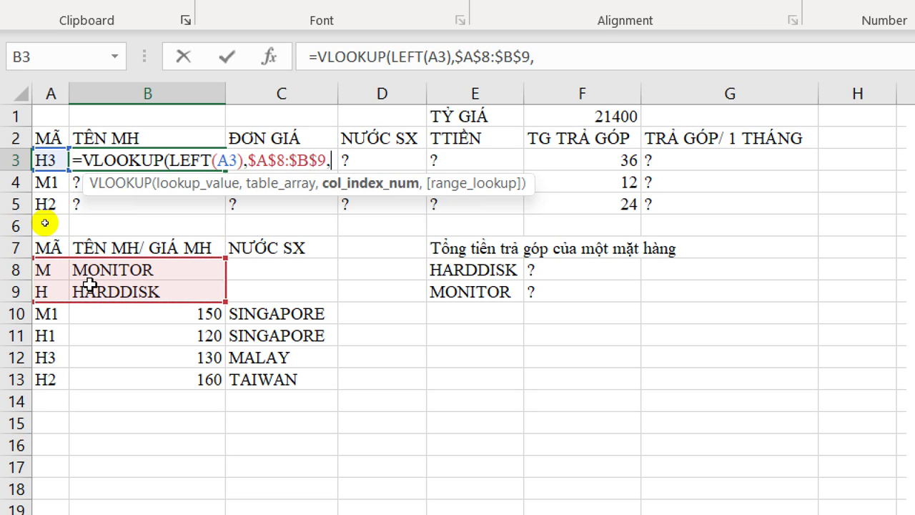
type("2,0)")
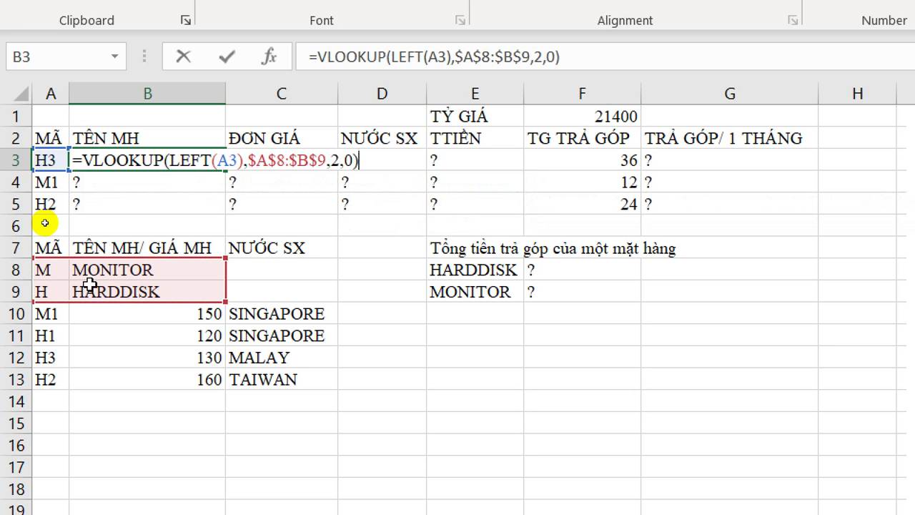
key("Return")
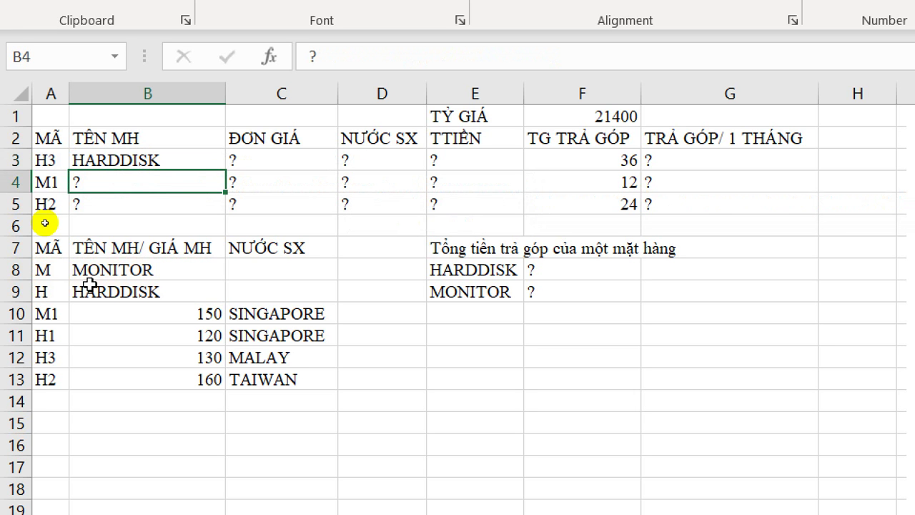
Fill the item-name formula from B3 down through B5.
left_click(184, 160)
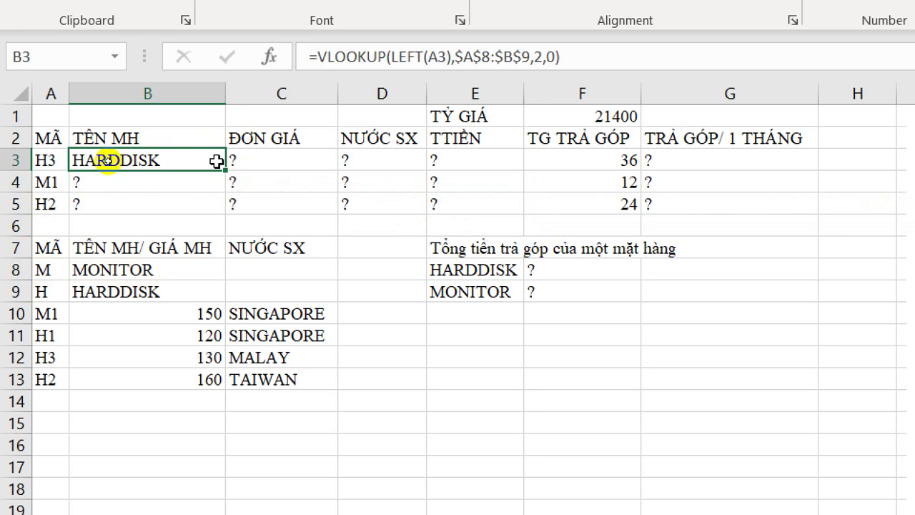
left_click_drag(226, 170, 222, 211)
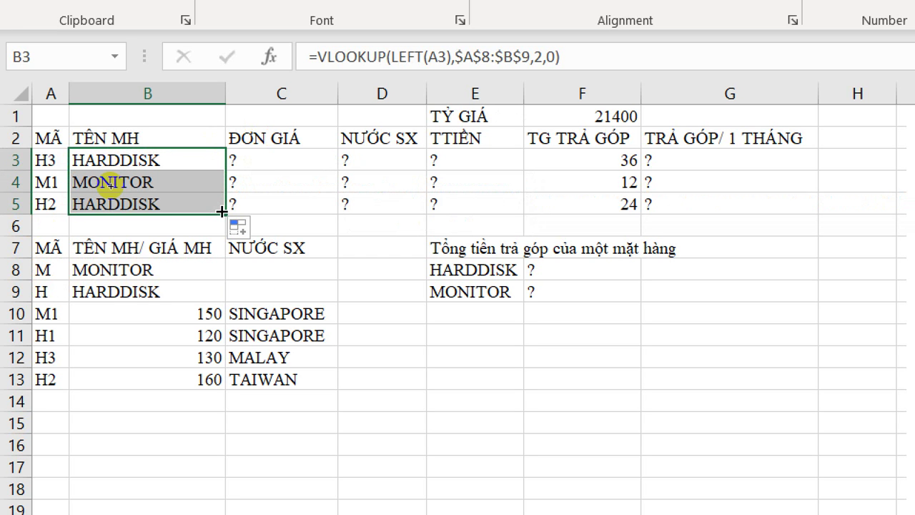
left_click(42, 316)
left_click(42, 340)
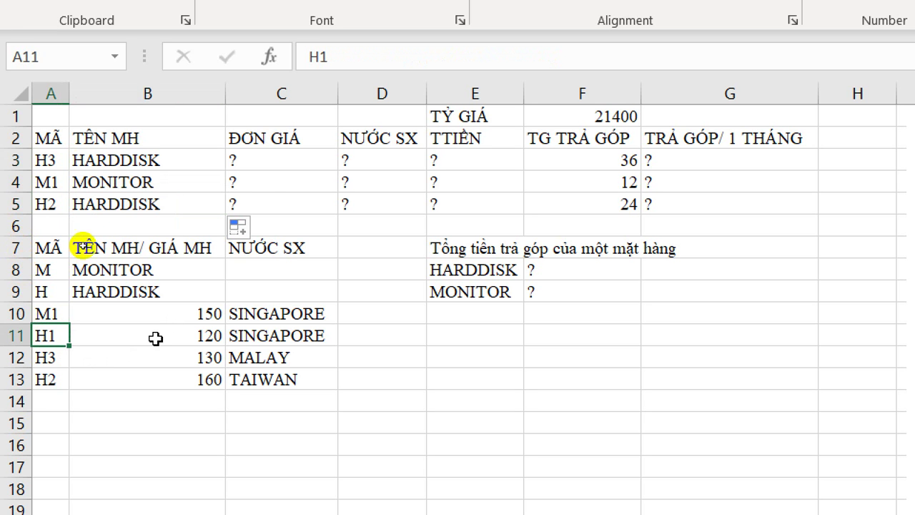
Enter =VLOOKUP(A3,$A$10:$C$13,2,0) in cell C3 to look up the unit price.
left_click(285, 166)
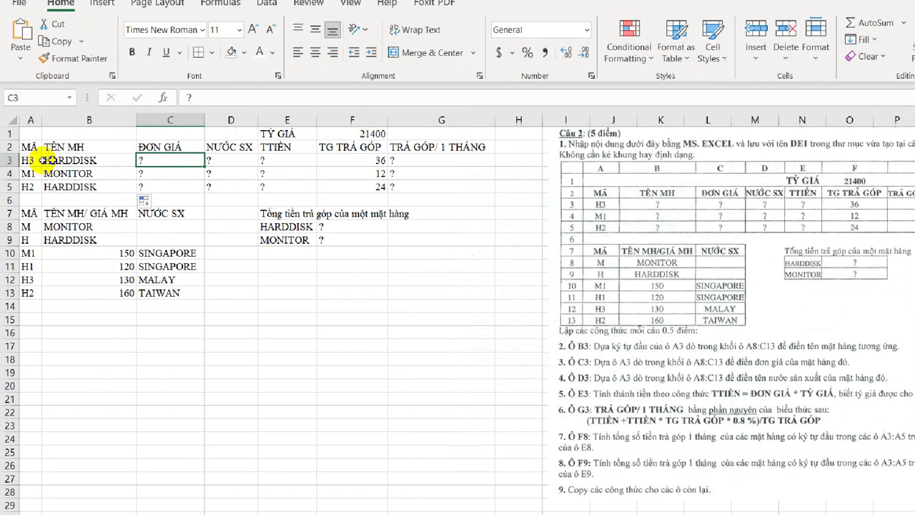
type("=vl")
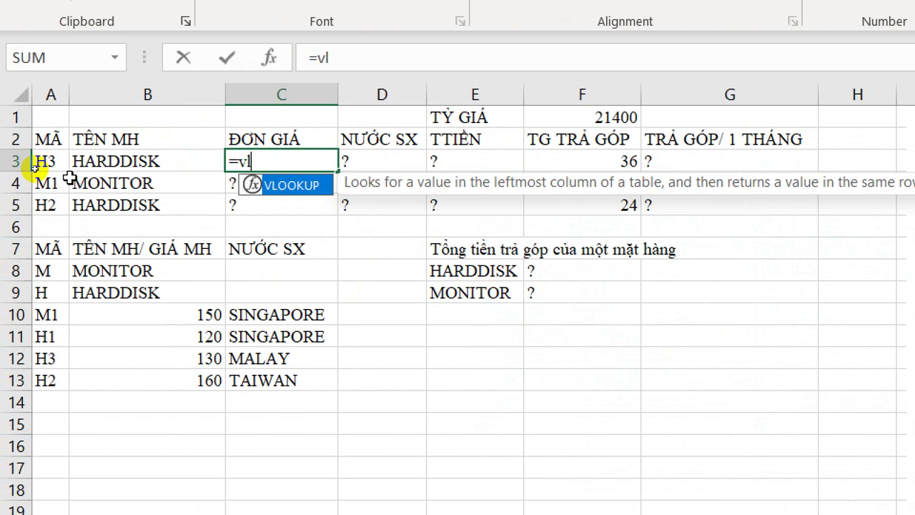
key("Tab")
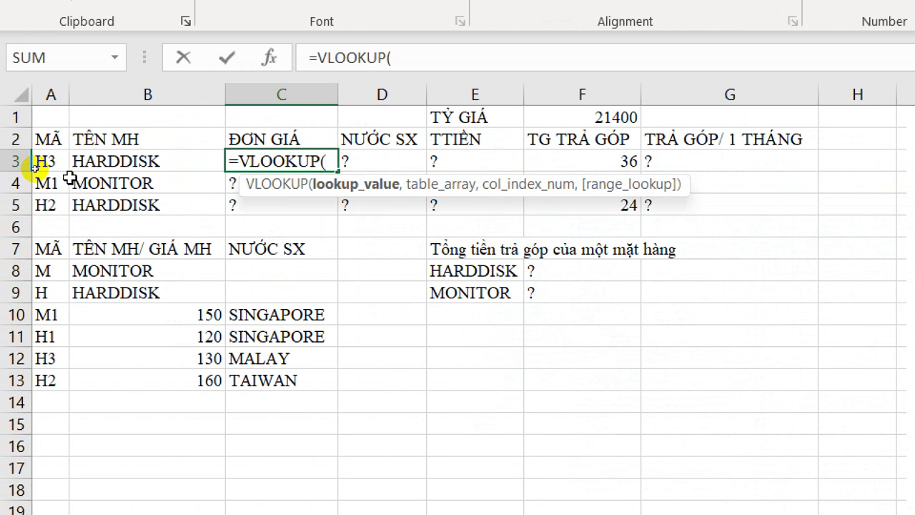
left_click(36, 161)
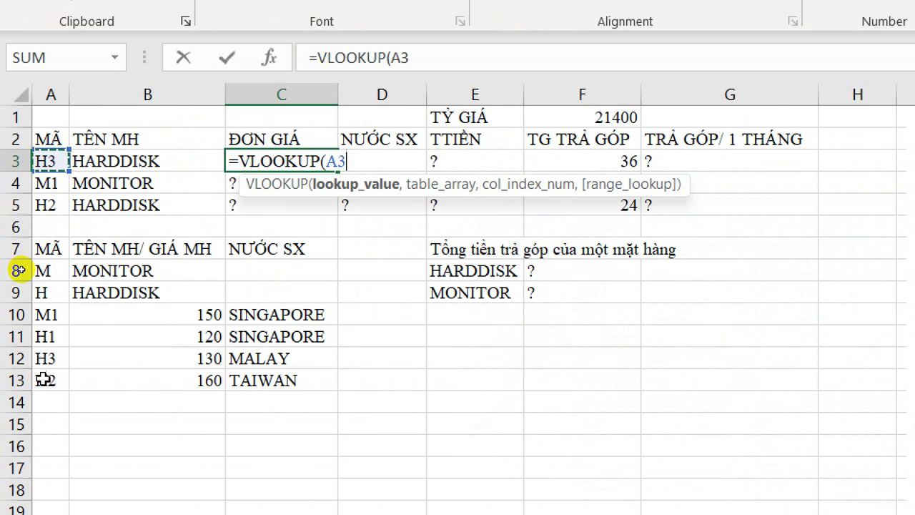
type(",")
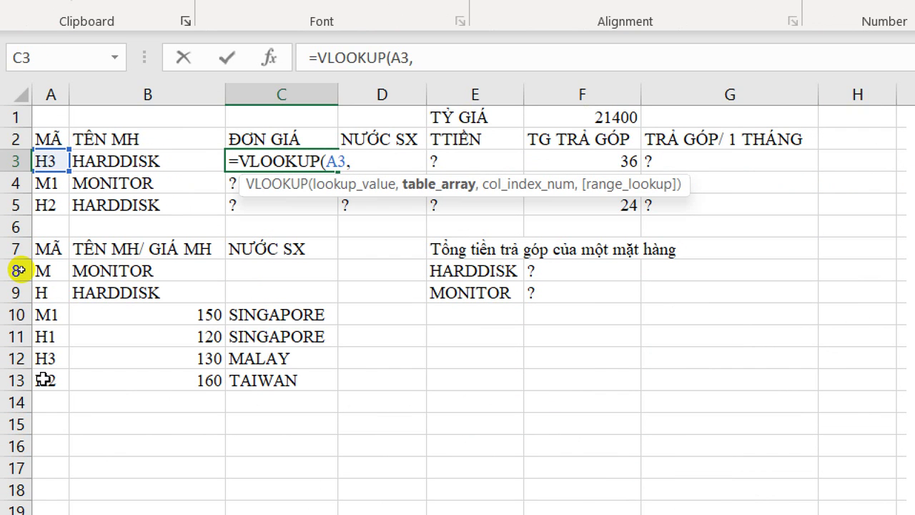
left_click(62, 315)
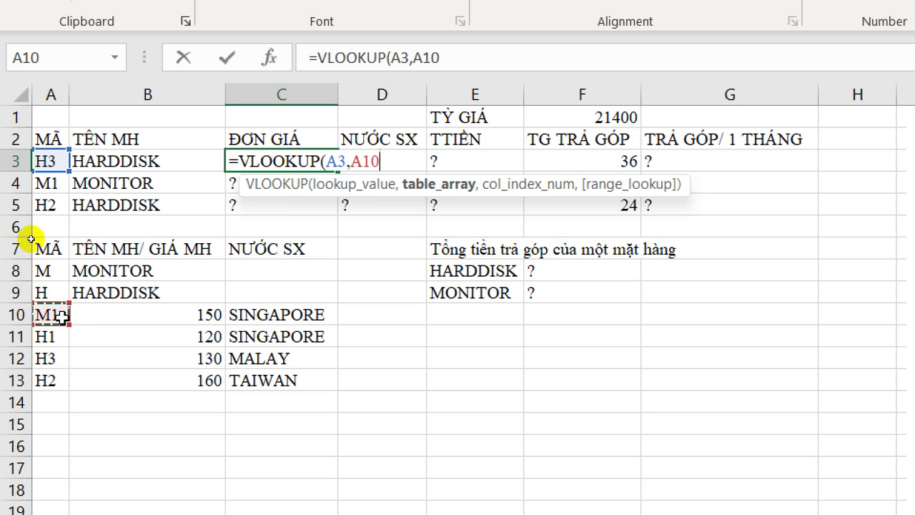
left_click_drag(60, 314, 253, 383)
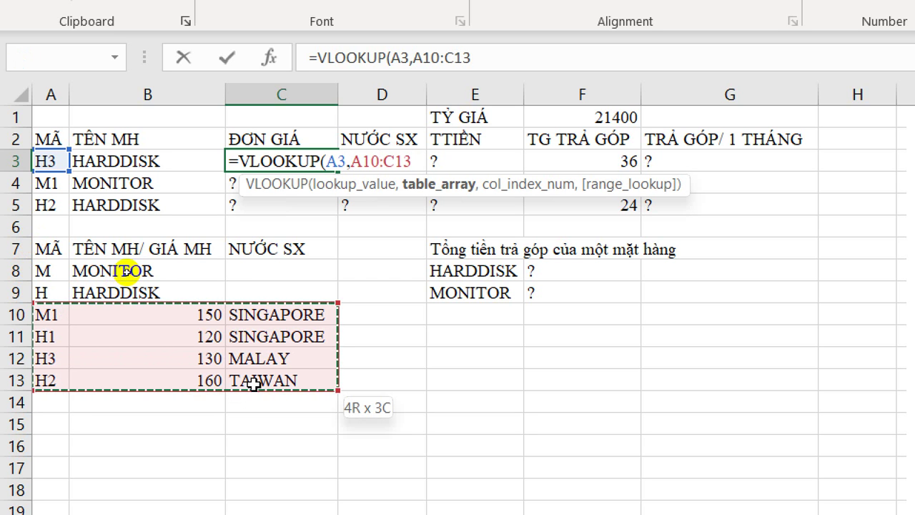
left_click_drag(254, 382, 254, 382)
key("F4")
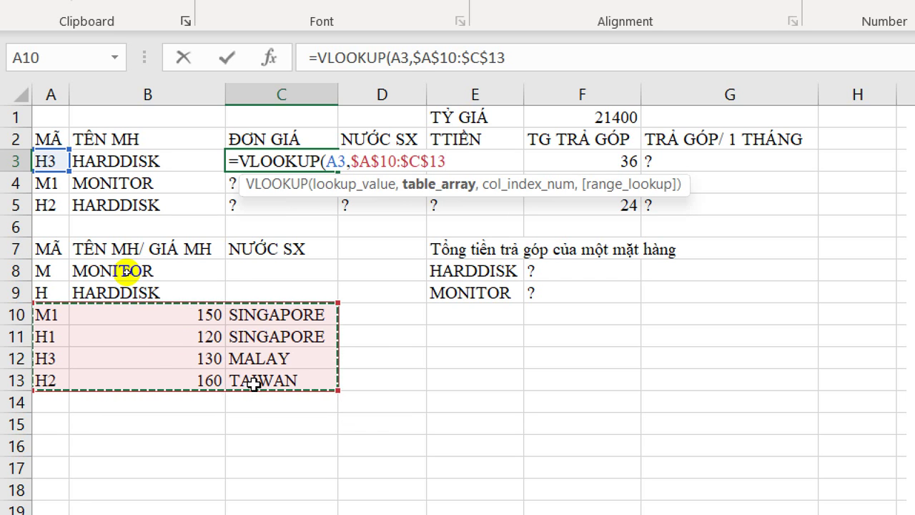
type(",")
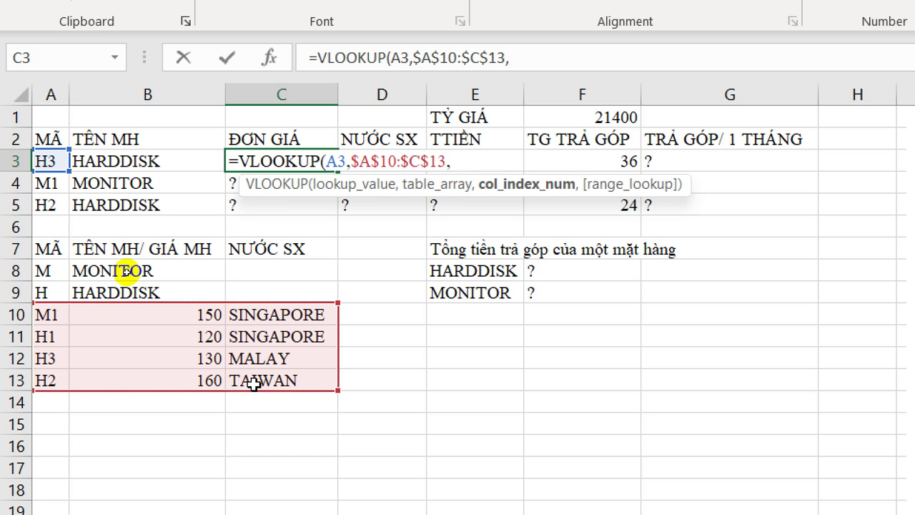
type("2,")
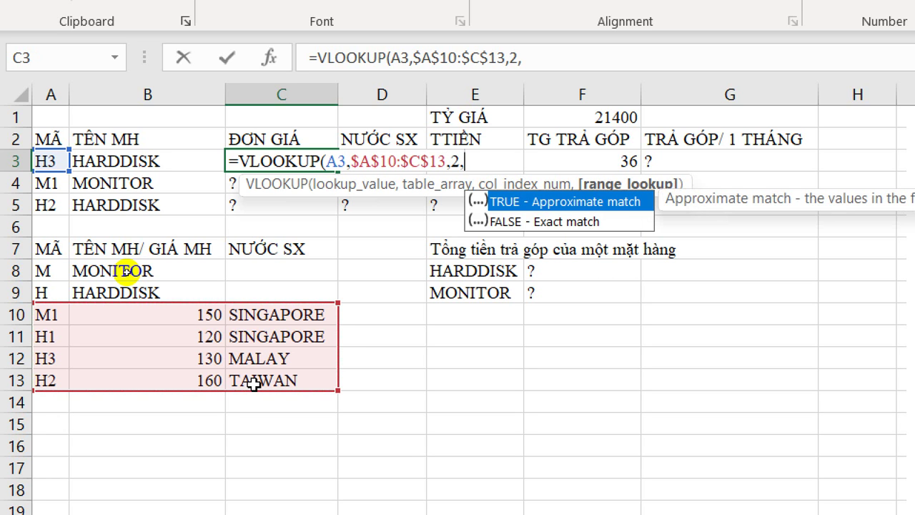
type("0)")
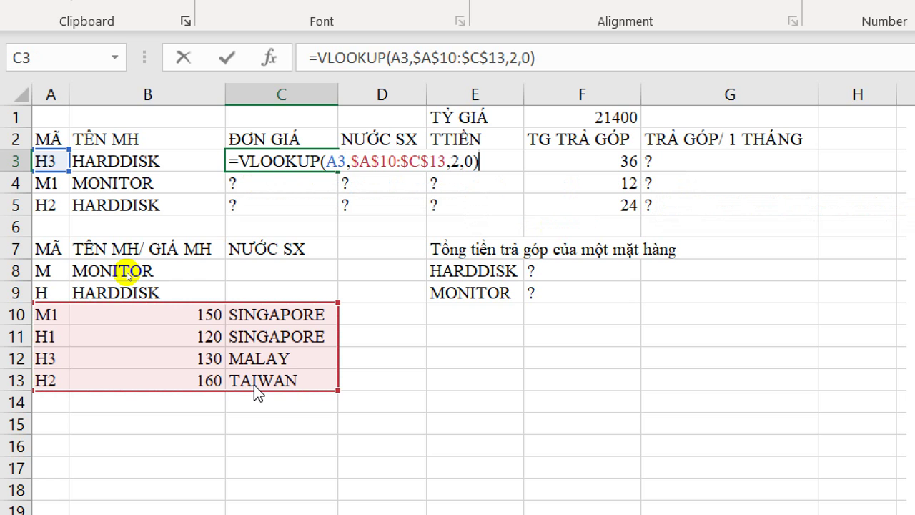
key("ctrl+Return")
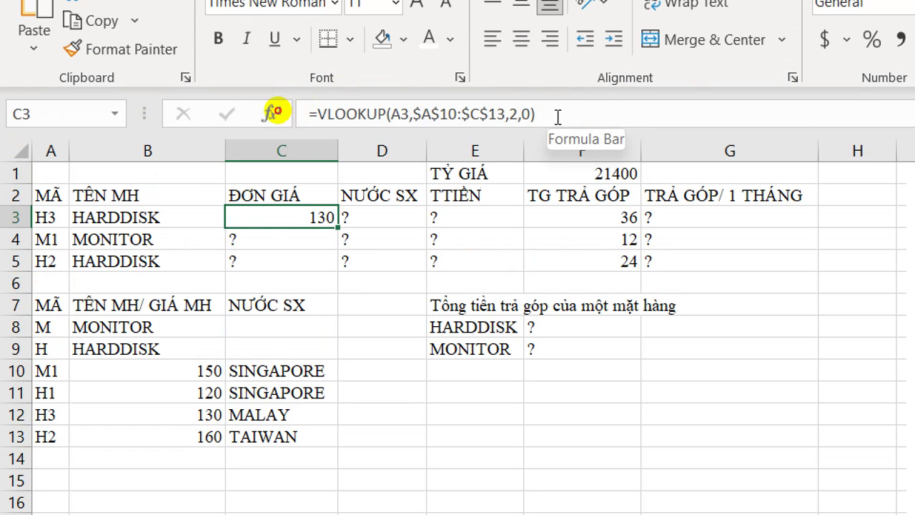
left_click(526, 58)
left_click_drag(526, 114, 279, 125)
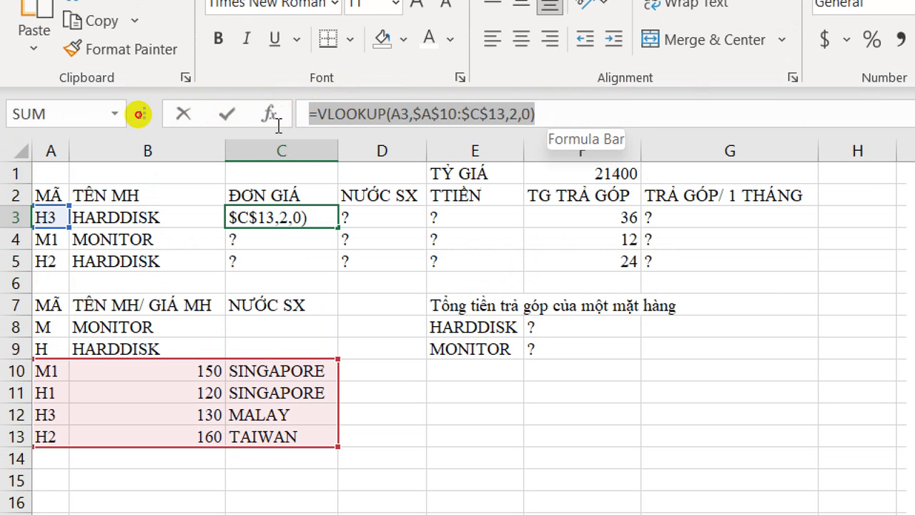
key("ctrl+Return")
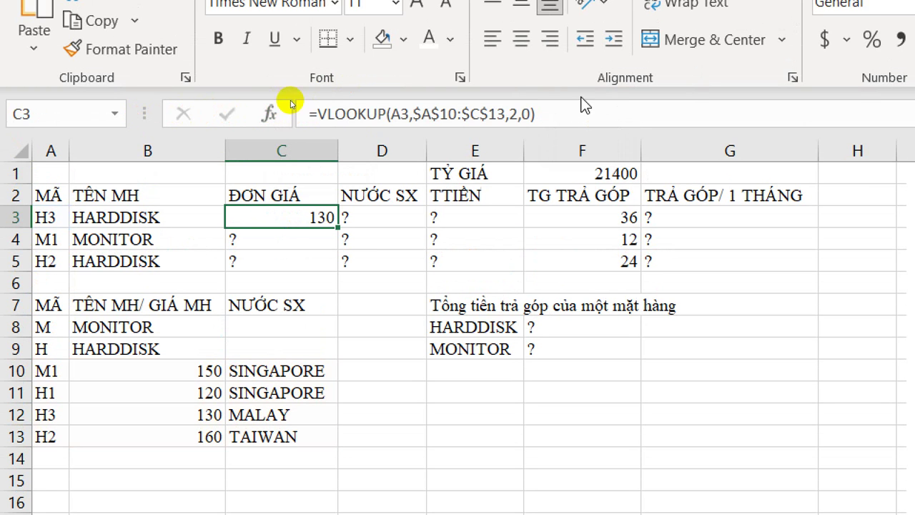
triple_click(309, 115)
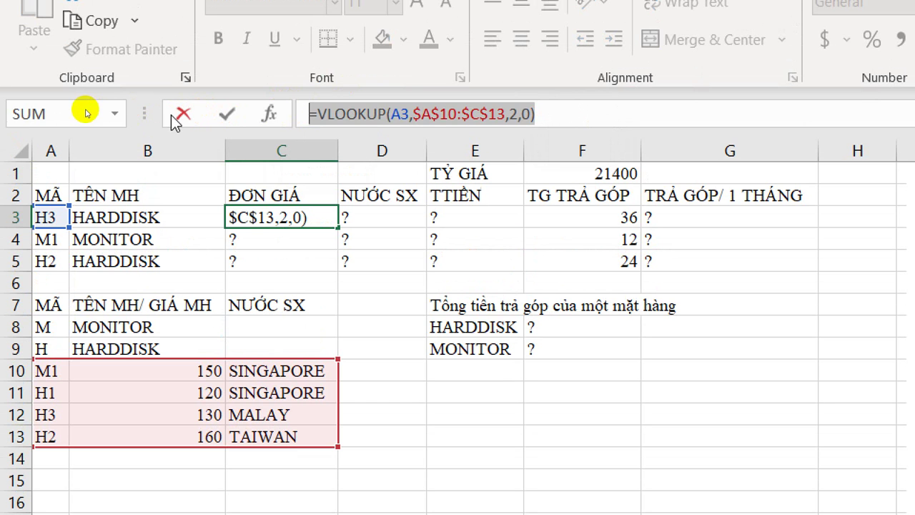
left_click(171, 115)
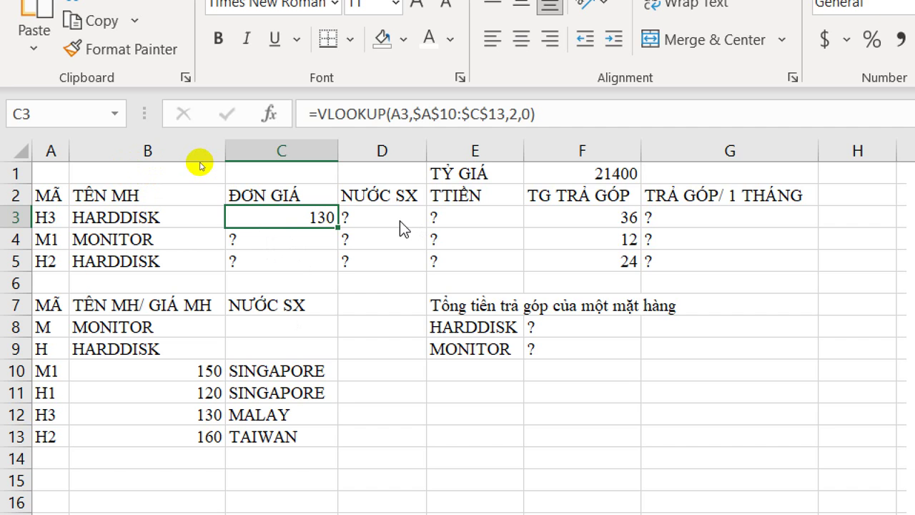
key("super")
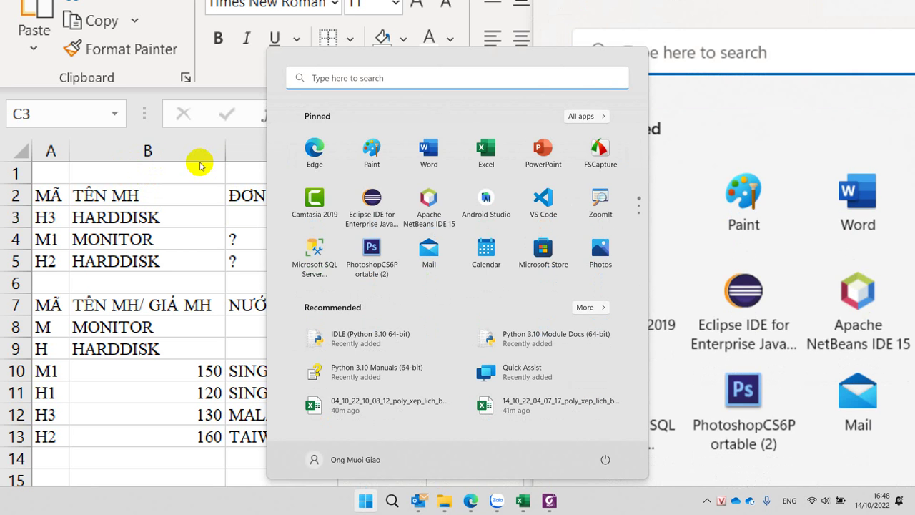
key("Escape")
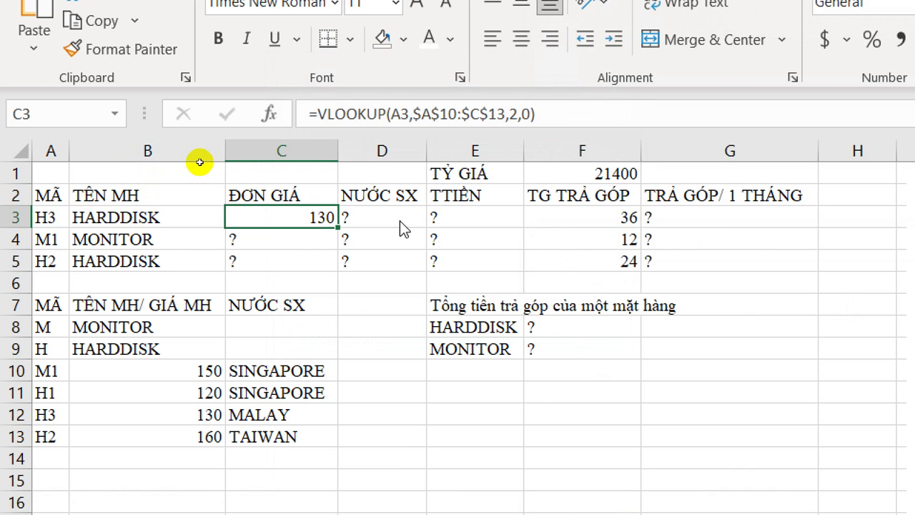
Copy the unit-price formula from C3 into D3 under NƯỚC SX.
left_click(271, 238)
left_click(277, 222)
key("ctrl+c")
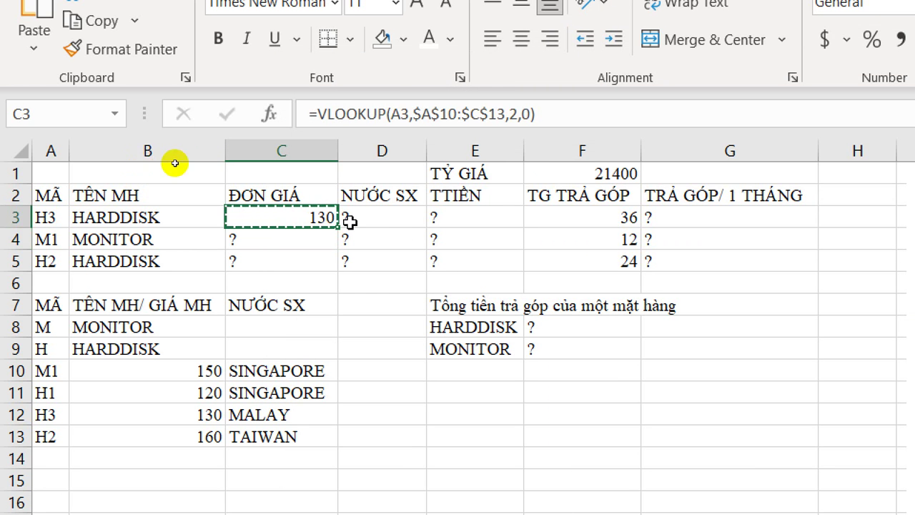
left_click(349, 221)
key("ctrl+v")
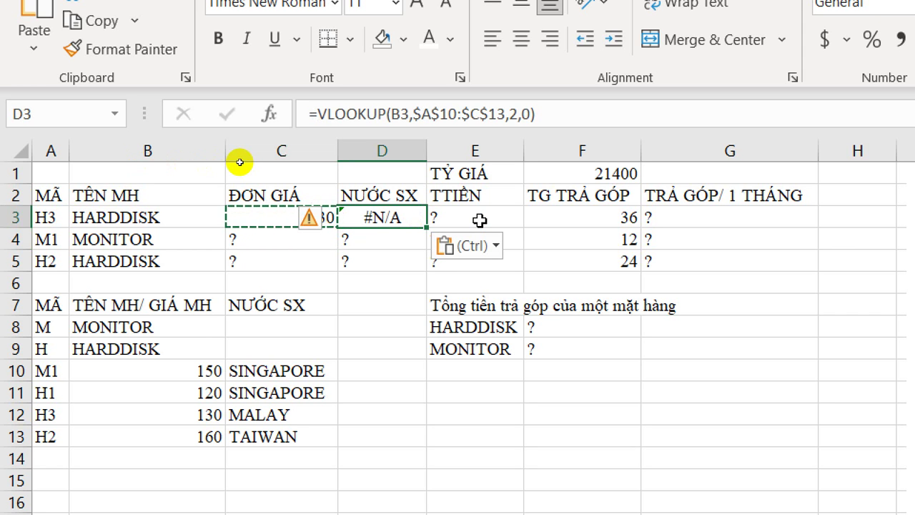
Replace the formula in D3 with the exact formula text from C3, =VLOOKUP(A3,$A$10:$C$13,2,0).
key("Escape")
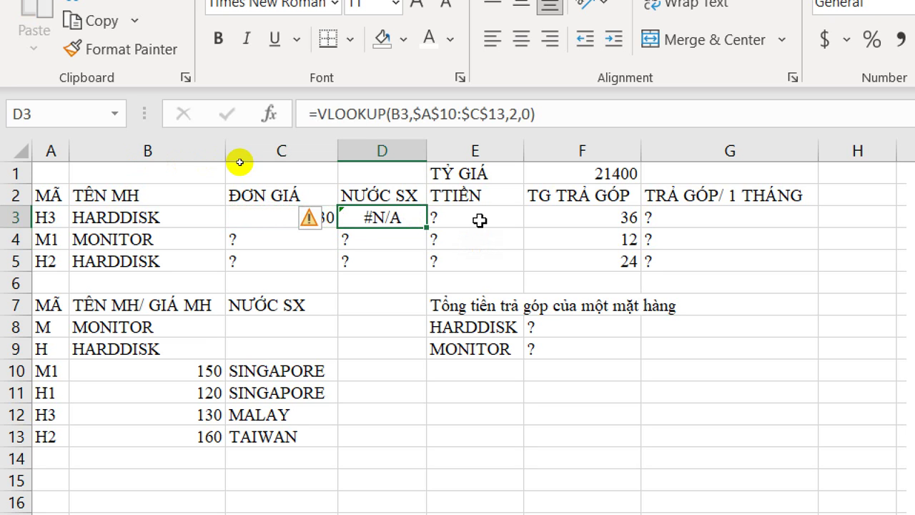
left_click(55, 218)
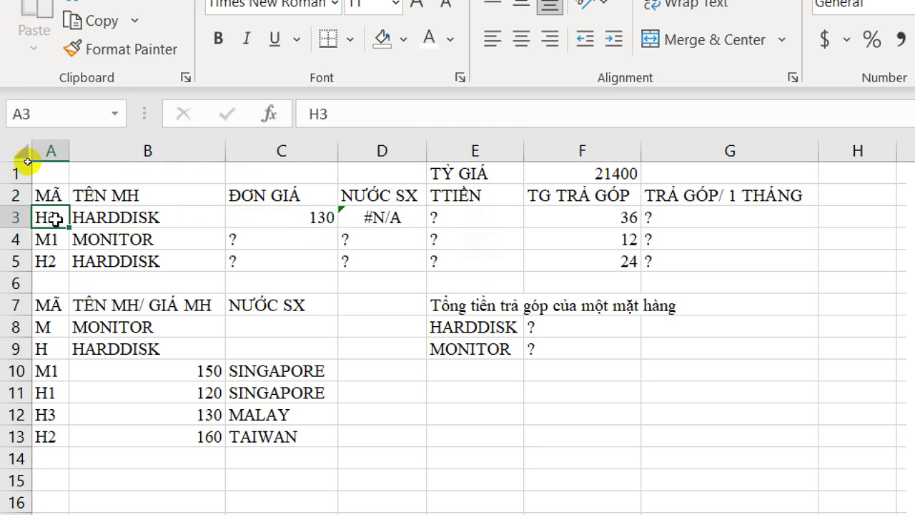
left_click(316, 220)
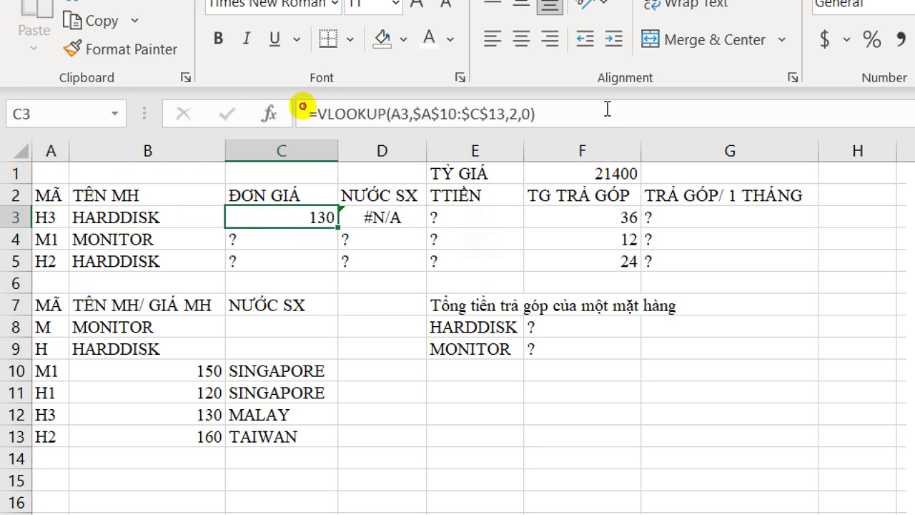
left_click_drag(607, 108, 304, 109)
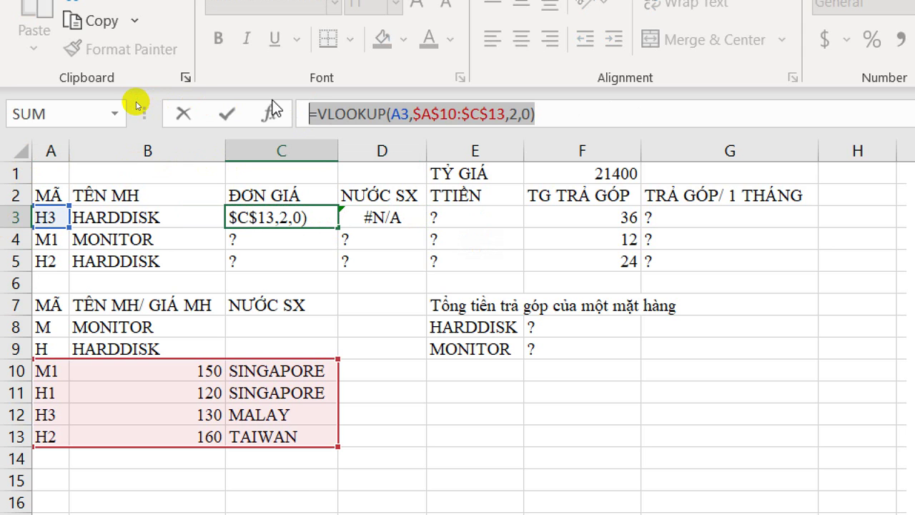
key("ctrl+c")
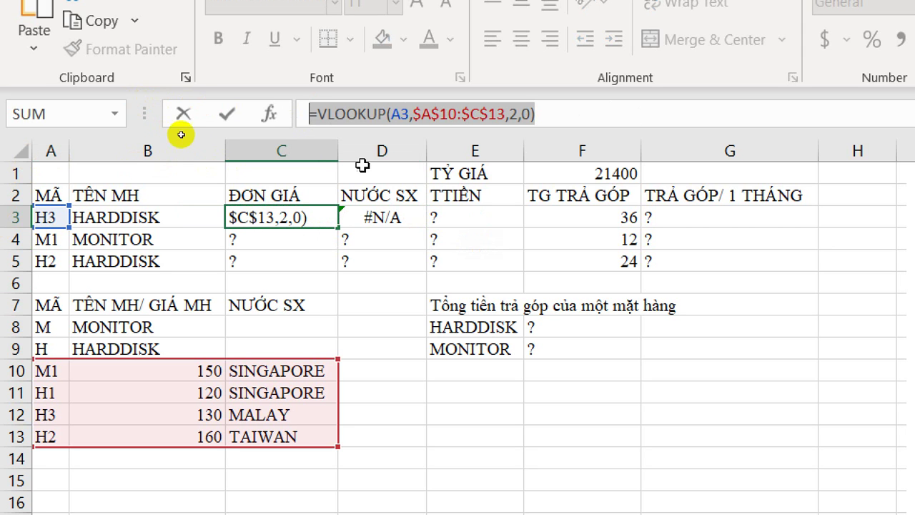
left_click(395, 216)
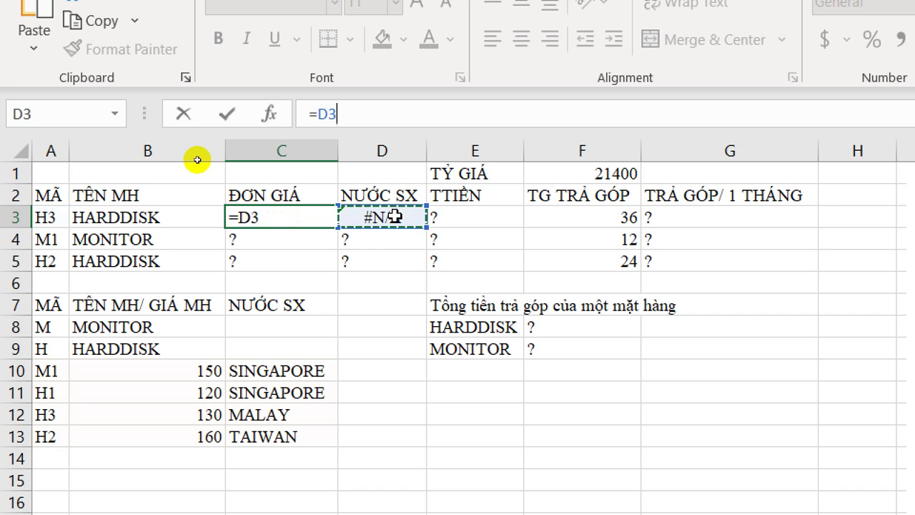
key("Escape")
left_click(395, 216)
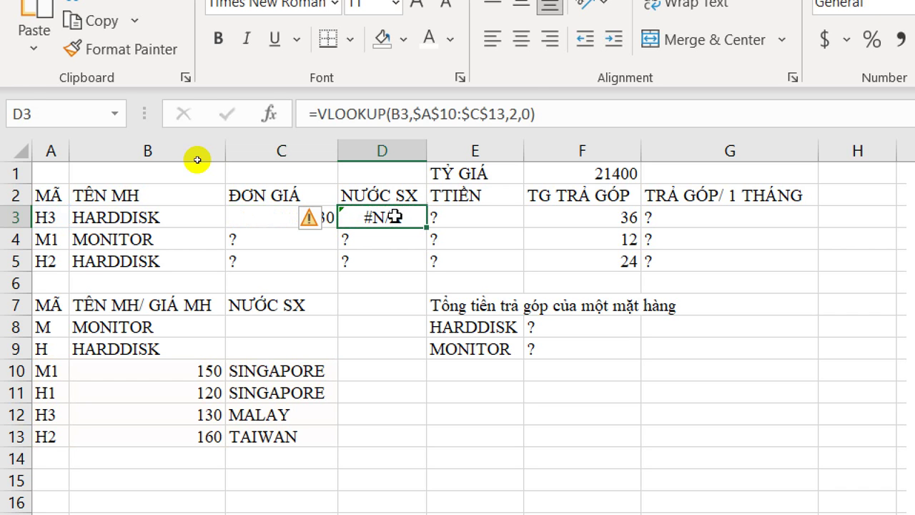
key("F2")
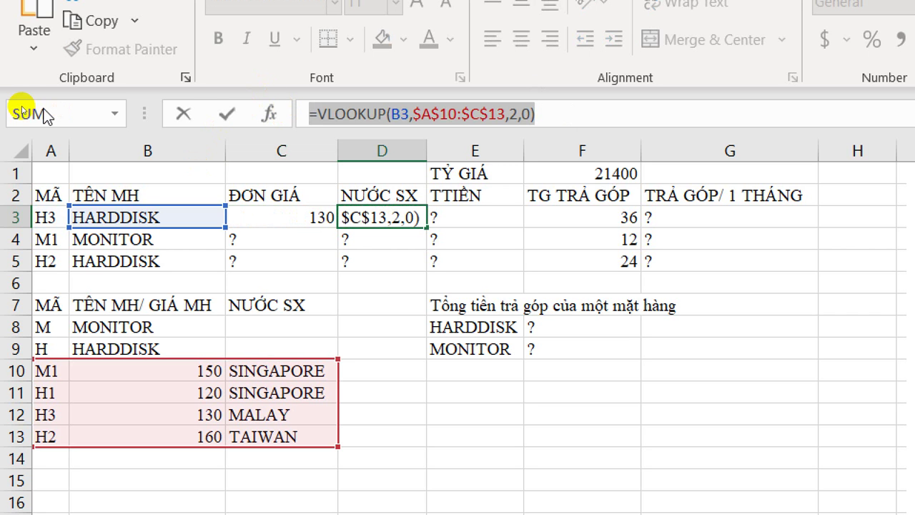
key("ctrl+a")
key("ctrl+v")
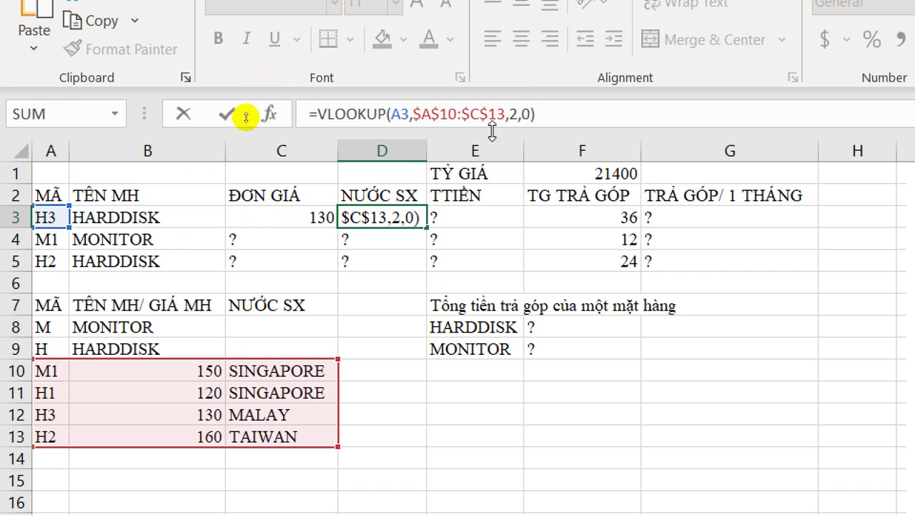
Set the column index in D3's VLOOKUP to 3 and fill the C3:D3 formulas down through row 5.
double_click(513, 111)
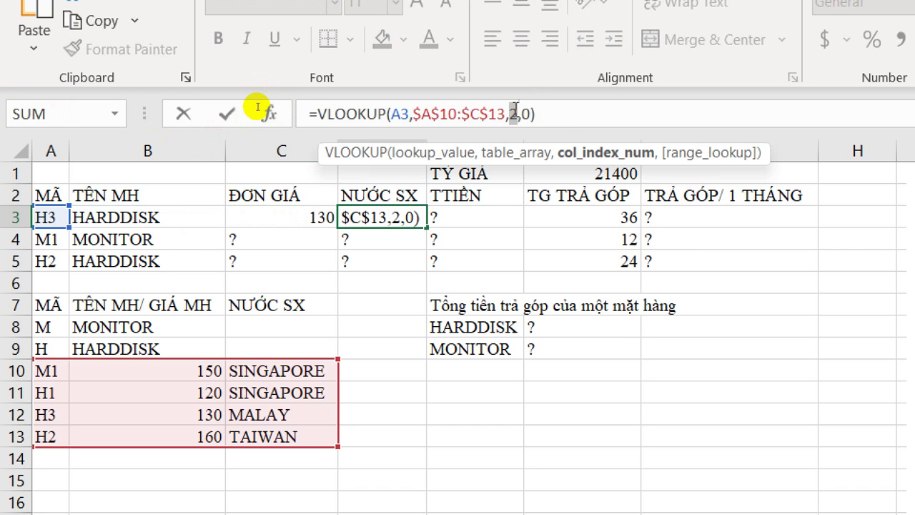
type("3")
key("Return")
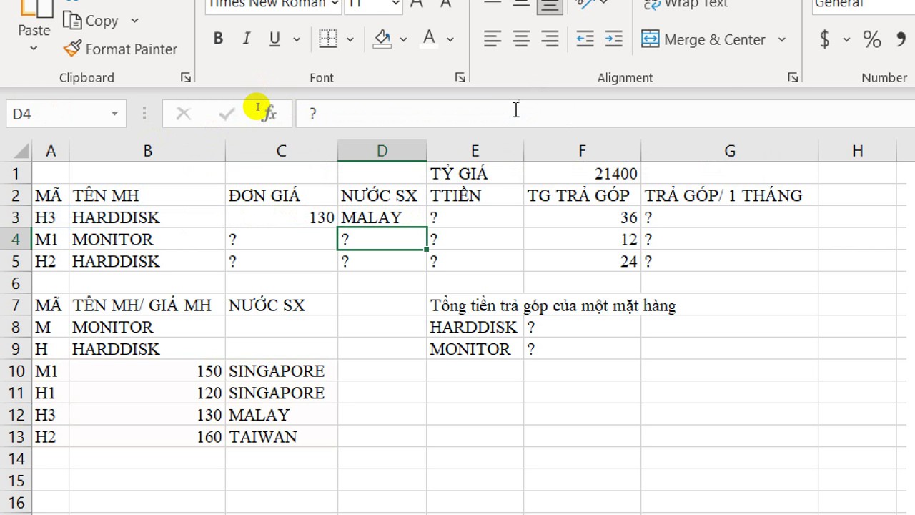
left_click_drag(300, 218, 360, 215)
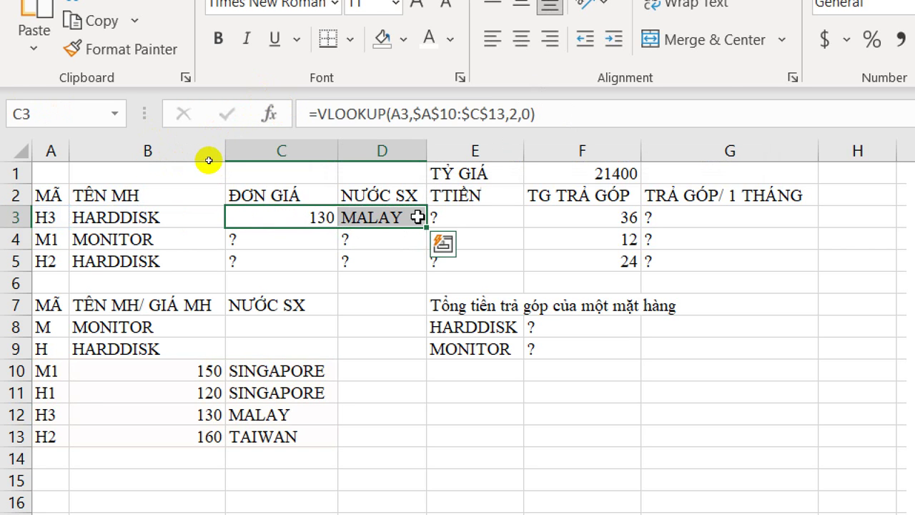
left_click_drag(424, 227, 423, 272)
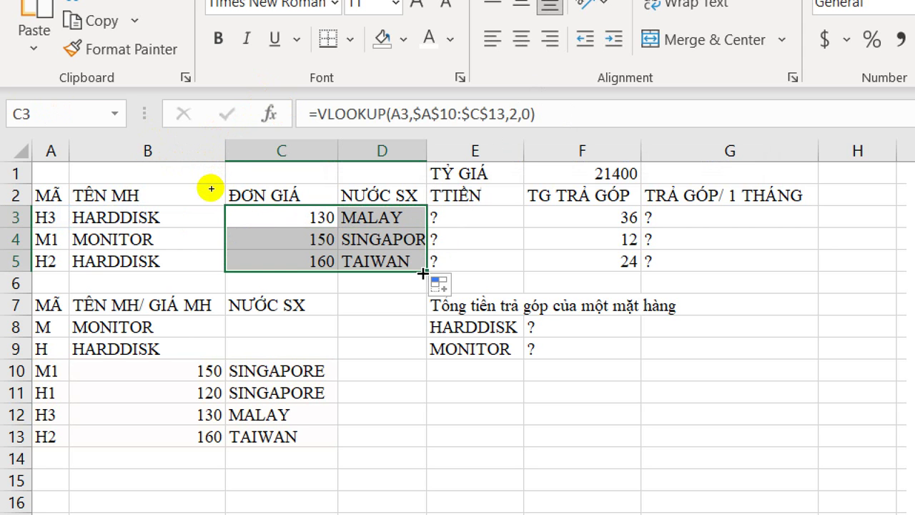
Enter =C3*$F$1 in cell E3 to calculate TTIỀN from the unit price and the exchange rate.
left_click(470, 217)
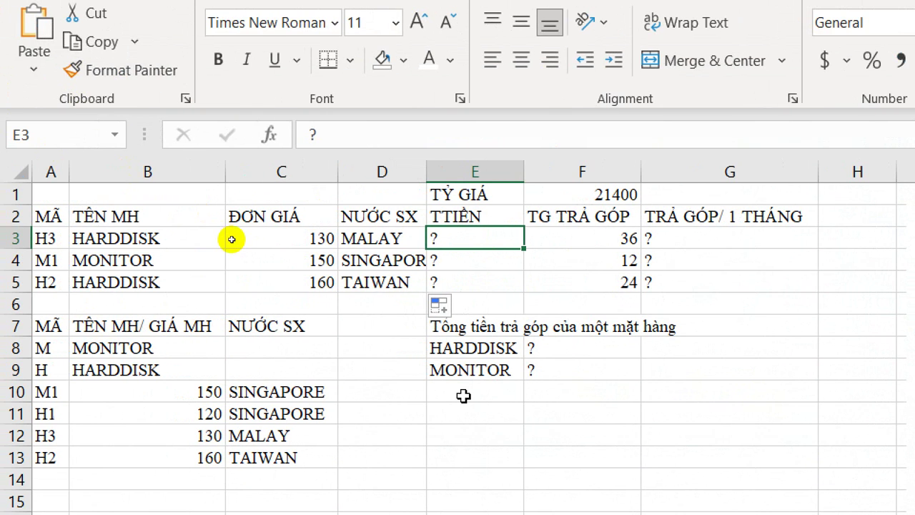
type("=")
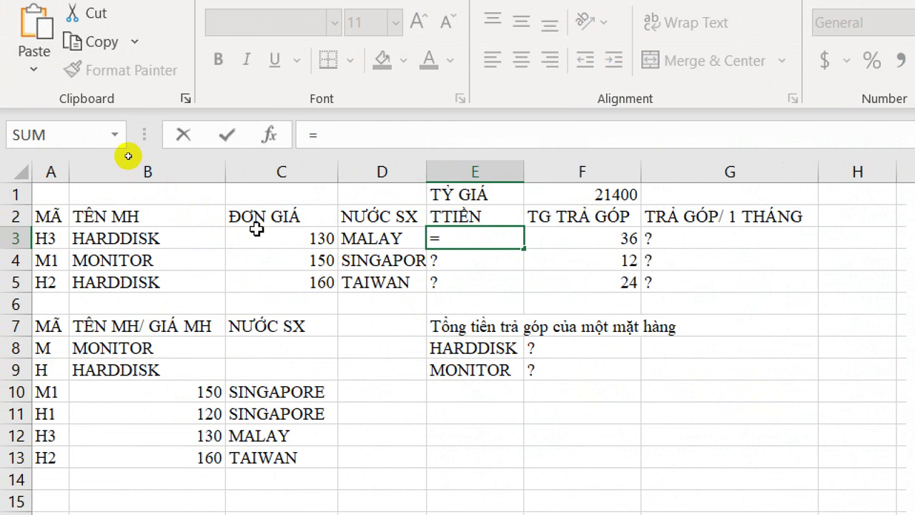
left_click(257, 236)
type("*")
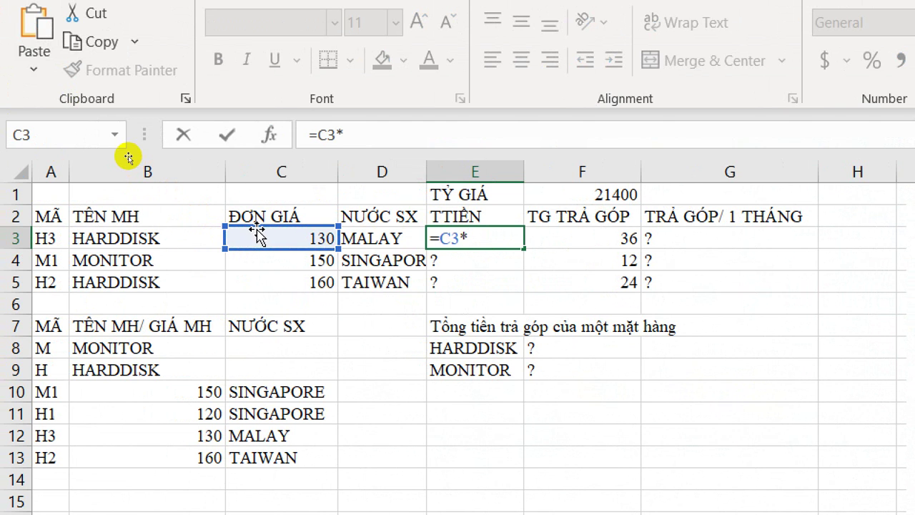
left_click(561, 198)
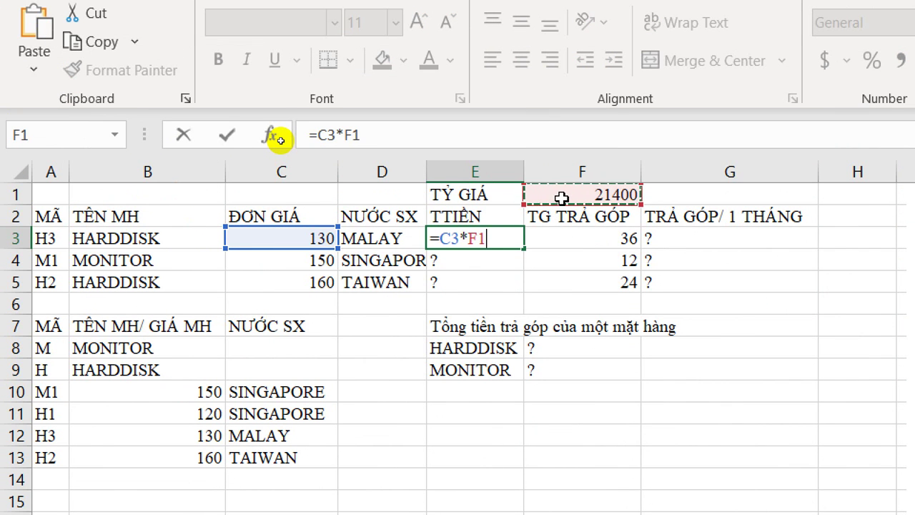
key("F4")
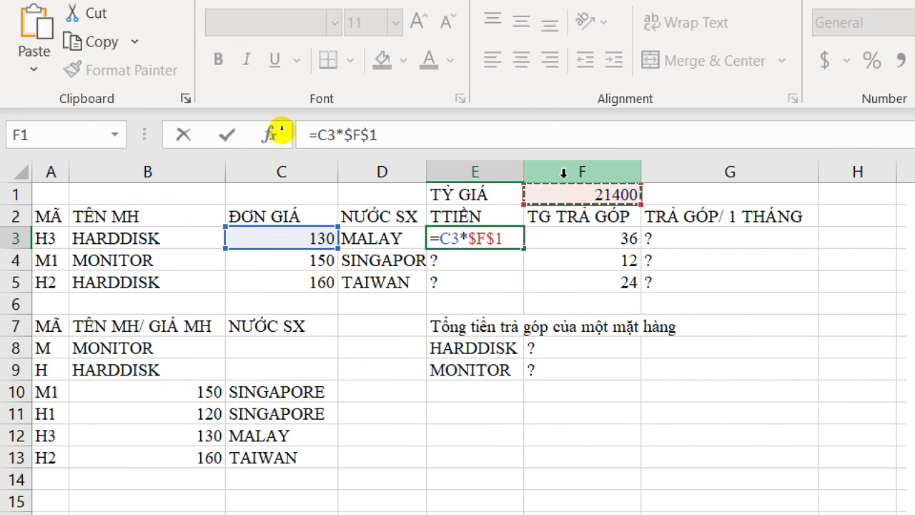
key("Return")
Apply Comma Style to the amount in E3 and adjust column E's width to fit it.
left_click(509, 241)
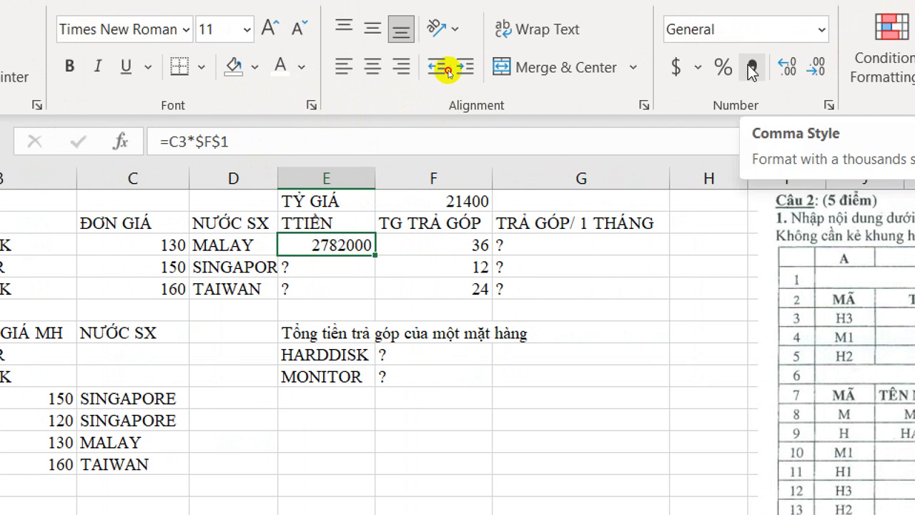
left_click(751, 69)
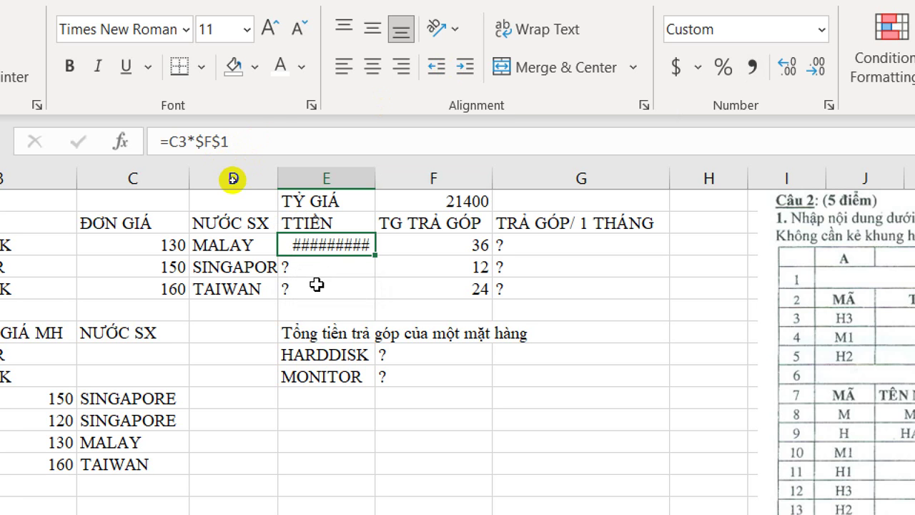
double_click(372, 181)
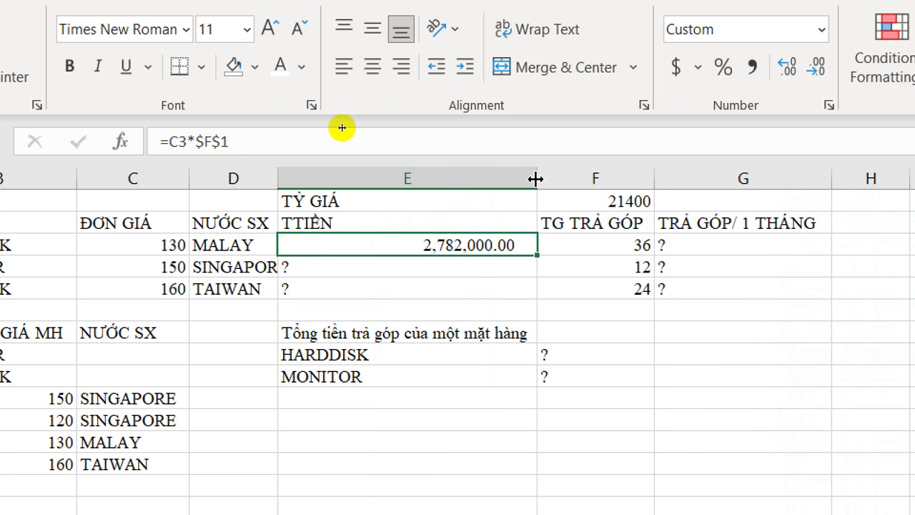
left_click_drag(536, 178, 419, 178)
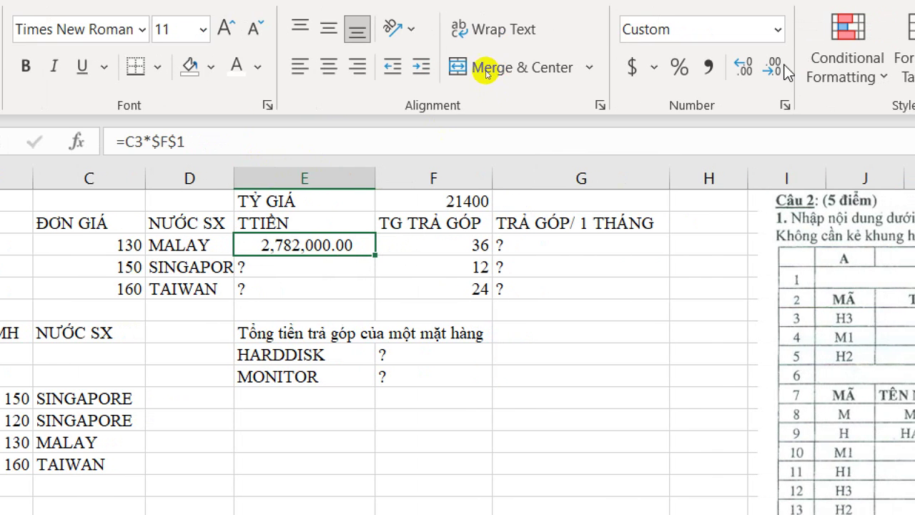
Try increasing and decreasing the decimal places of the amount in E3, including removing them all.
left_click(788, 68)
left_click(745, 71)
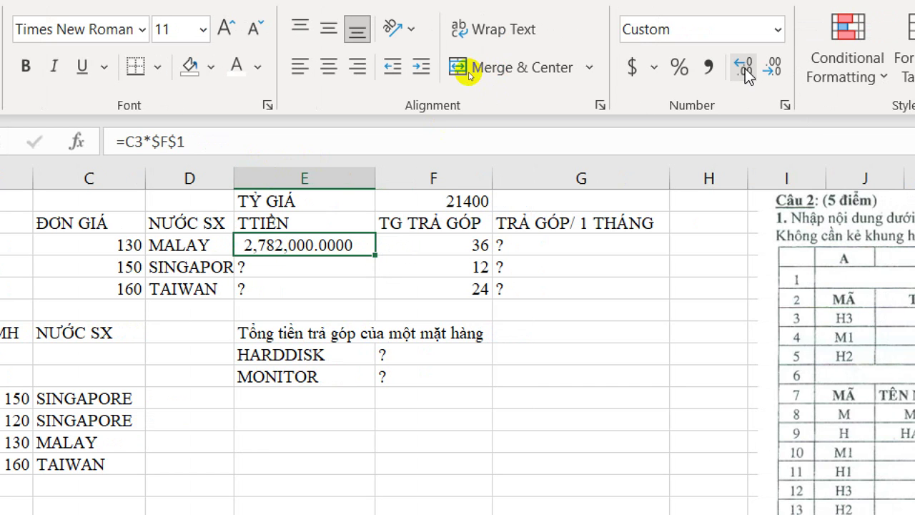
left_click(767, 74)
left_click(768, 75)
left_click(766, 71)
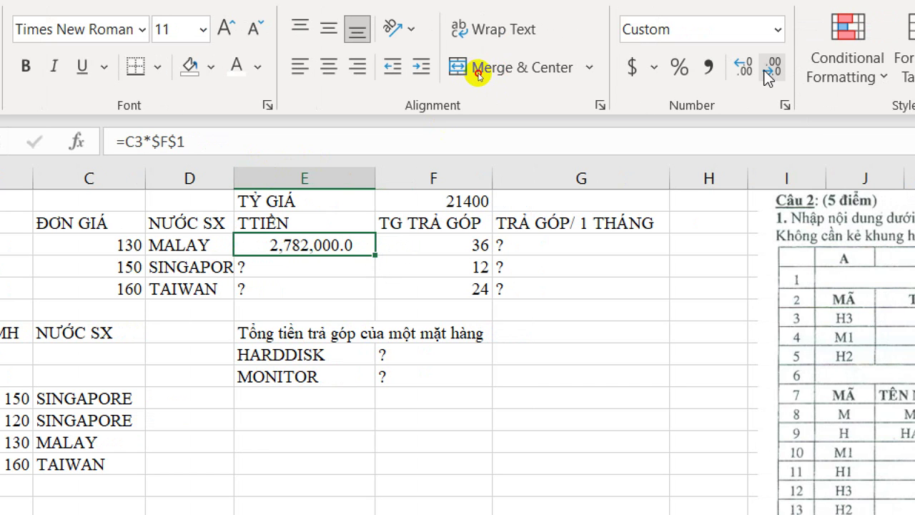
left_click(766, 71)
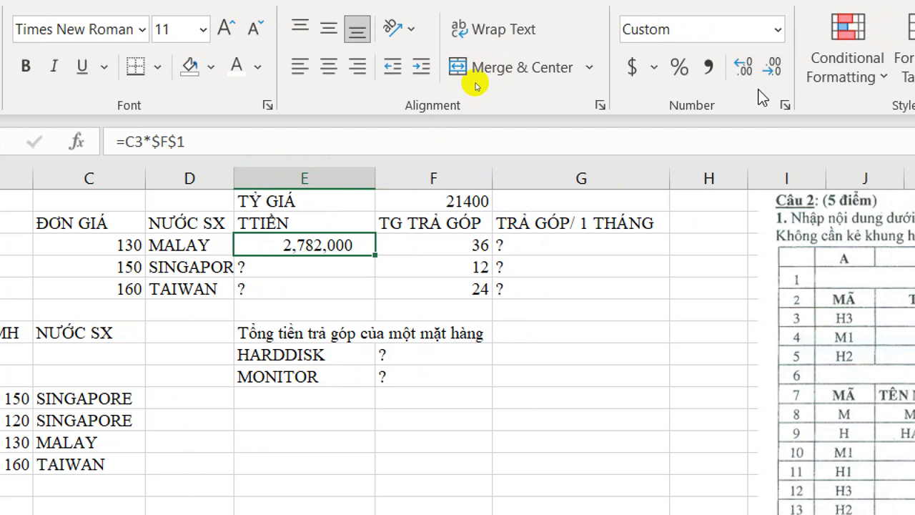
left_click(744, 72)
left_click(744, 71)
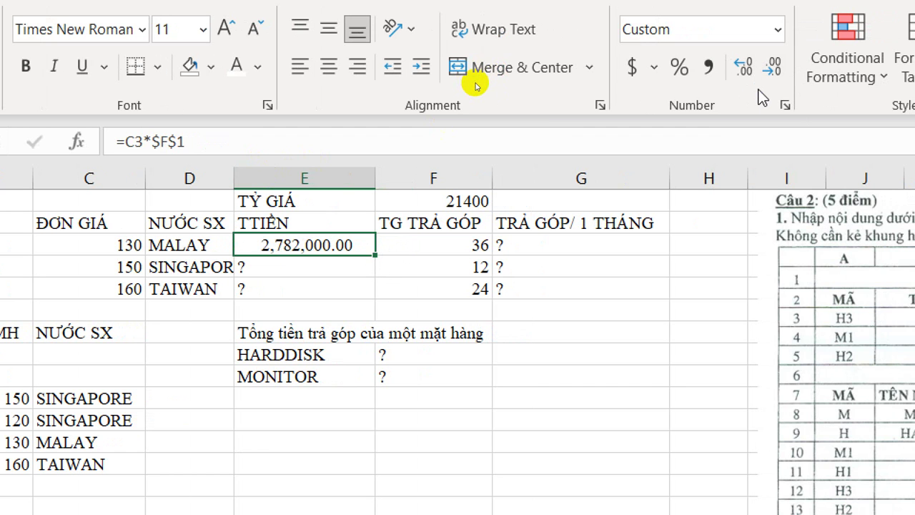
left_click(744, 71)
left_click(744, 71)
Undo the decimal-place, column-width and Comma Style changes made to E3 and column E.
key("ctrl+z")
key("ctrl+z")
key("ctrl+z")
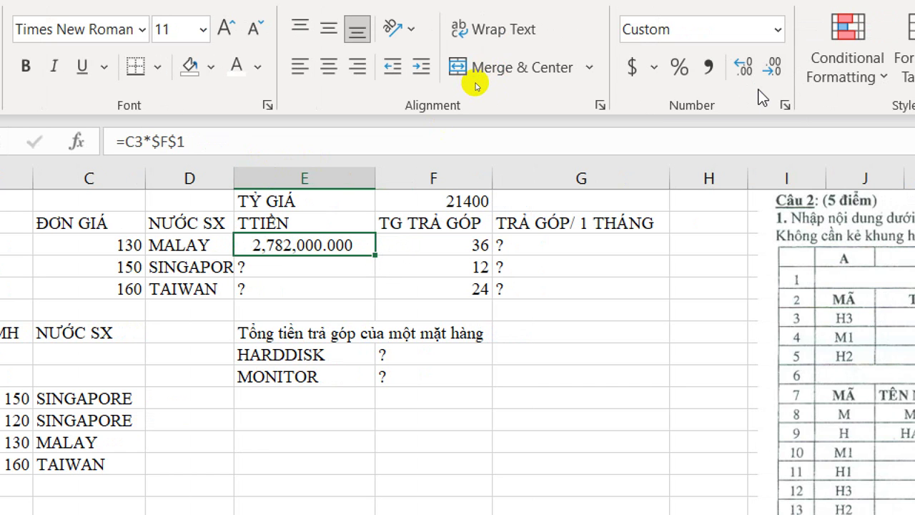
key("ctrl+z")
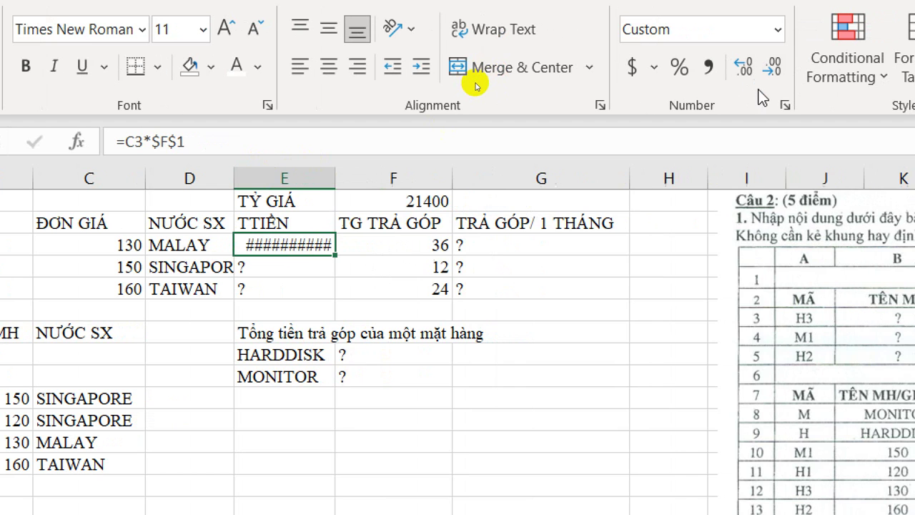
key("ctrl+y")
key("ctrl+y")
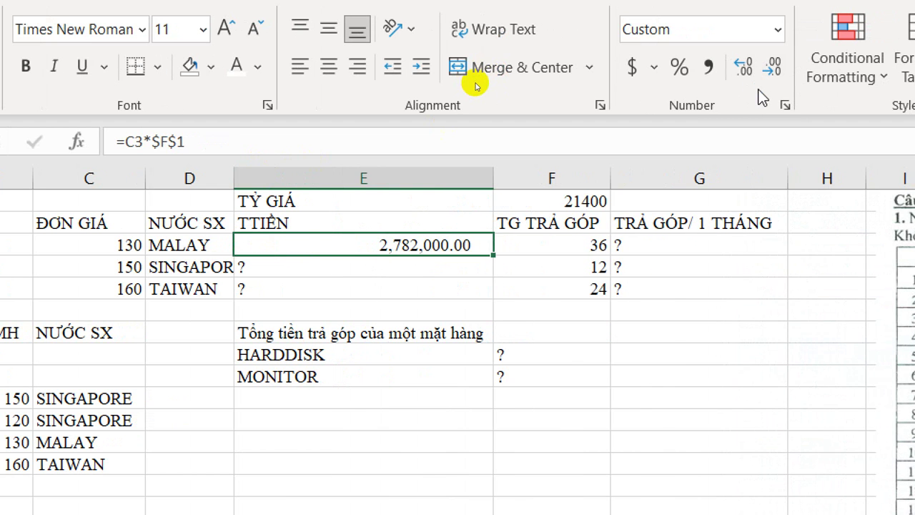
key("ctrl+z")
key("ctrl+z")
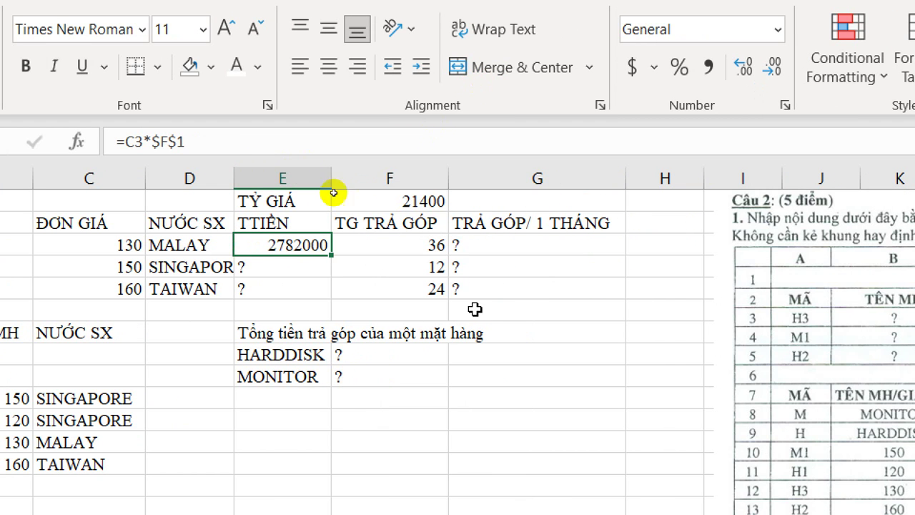
Open the Format Cells dialog on the number formats for cell E3.
left_click(269, 263)
left_click(271, 244)
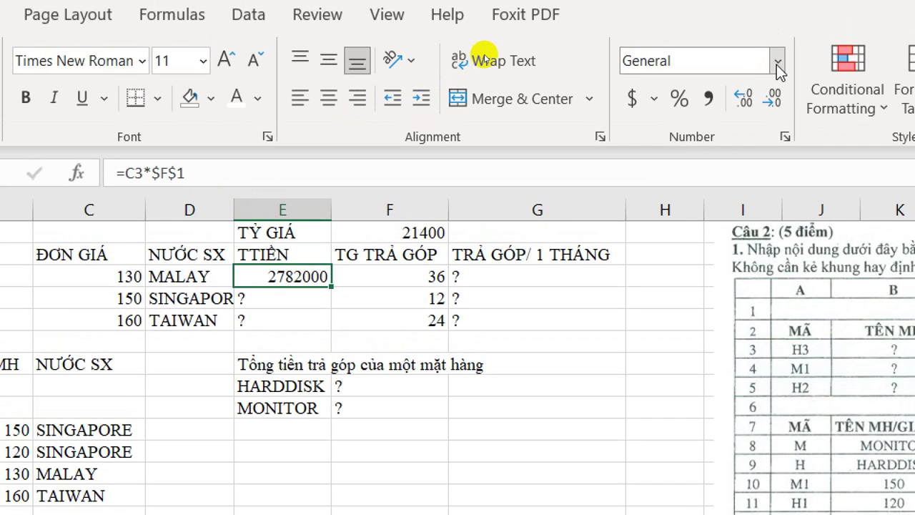
left_click(777, 62)
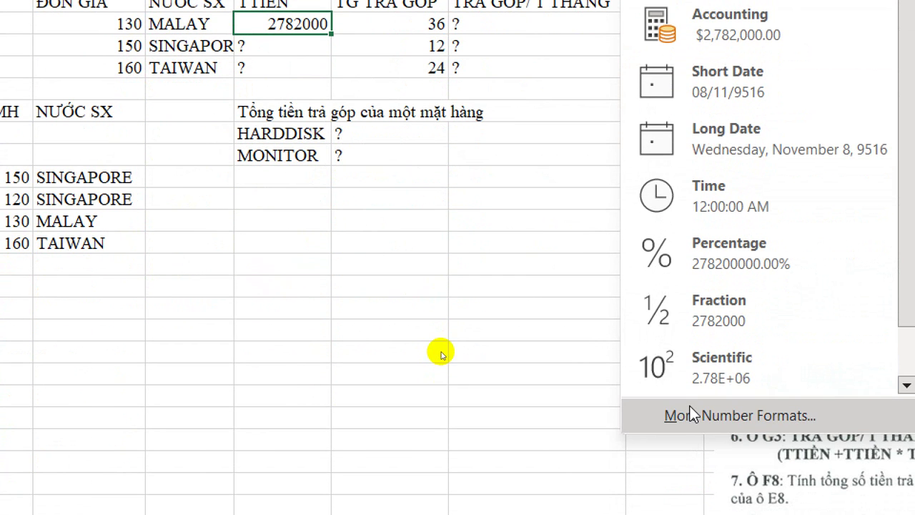
left_click(651, 428)
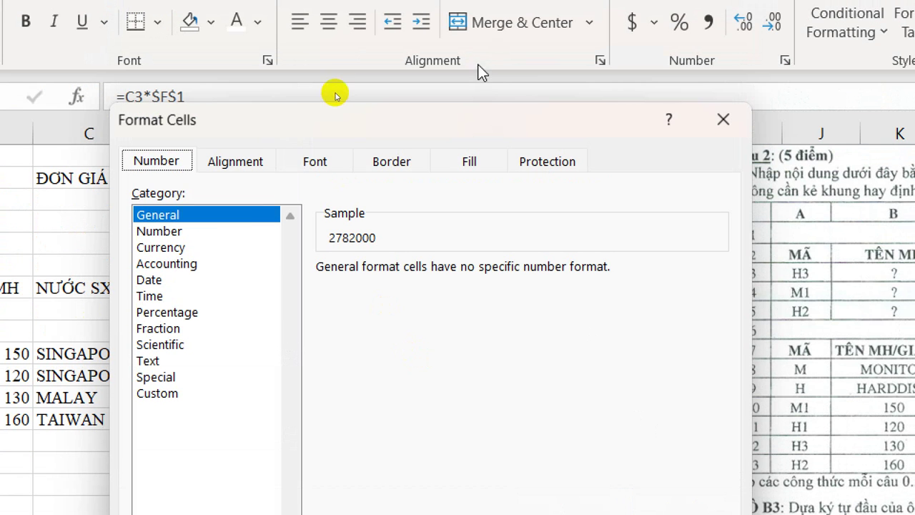
left_click(246, 44)
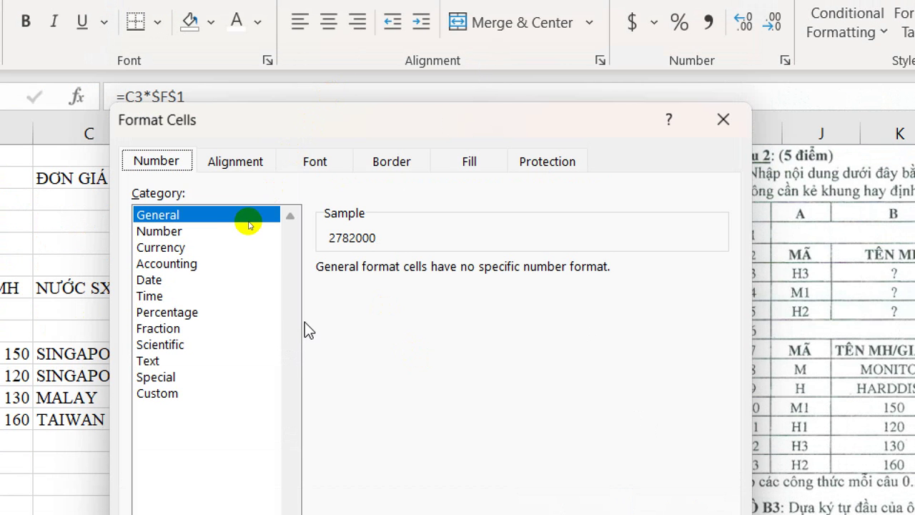
Examine the Accounting, Currency, Special, Text, Scientific, Fraction, Percentage and Time format categories with their samples for E3.
left_click(159, 267)
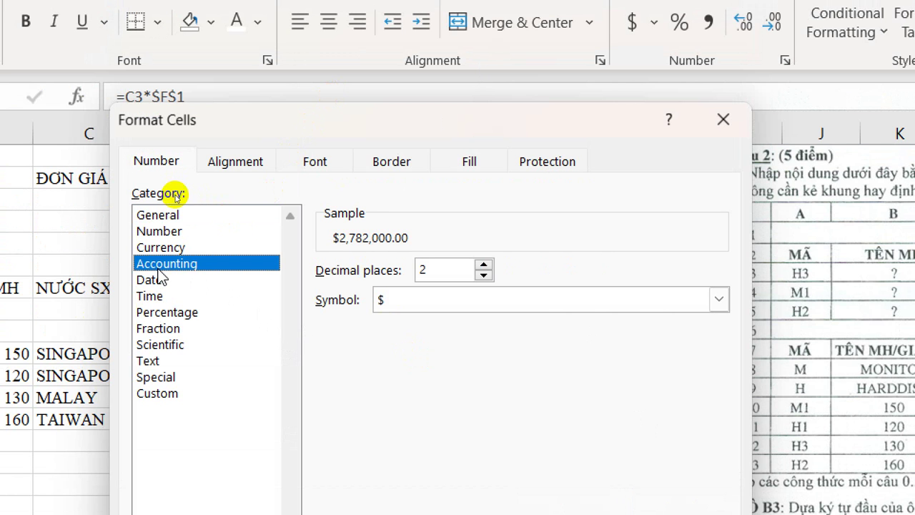
left_click(163, 249)
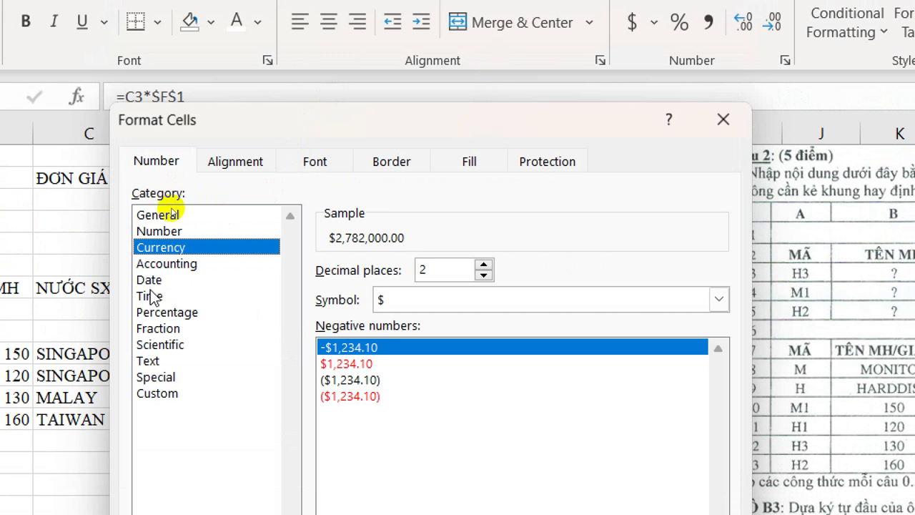
left_click(162, 380)
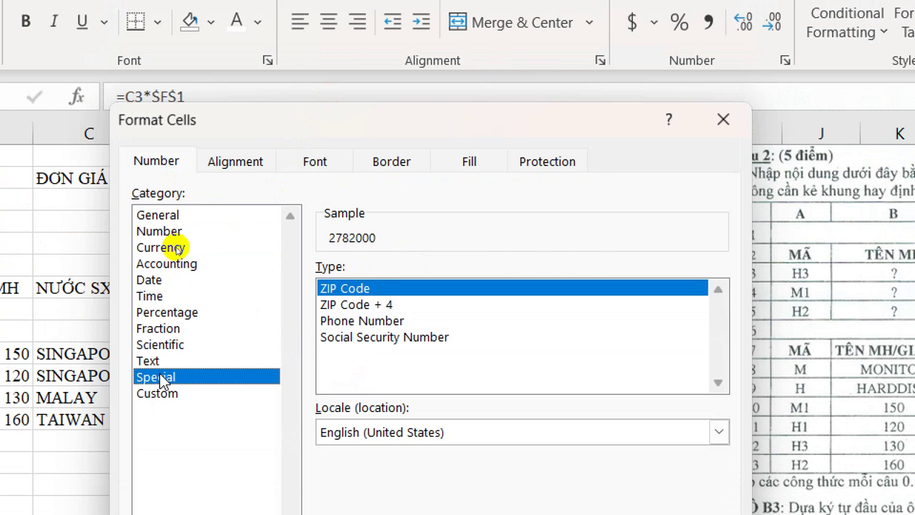
left_click(160, 361)
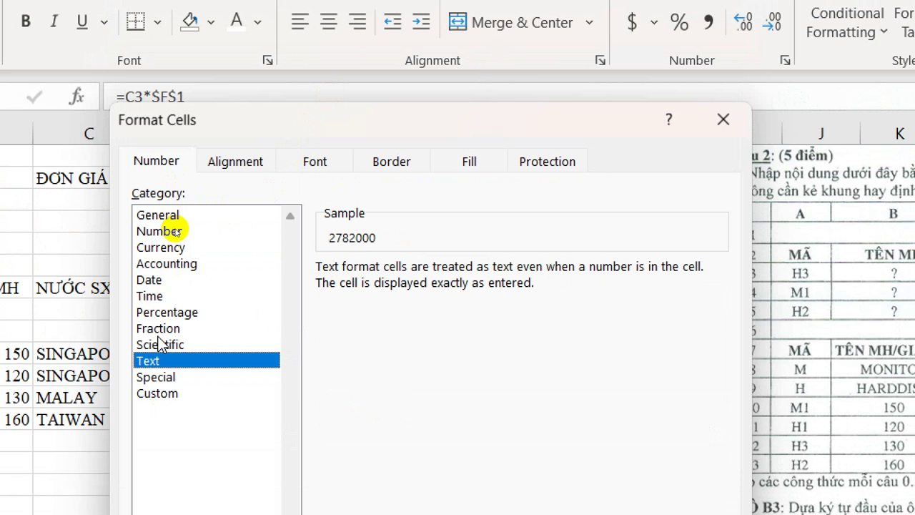
left_click(160, 346)
left_click(162, 329)
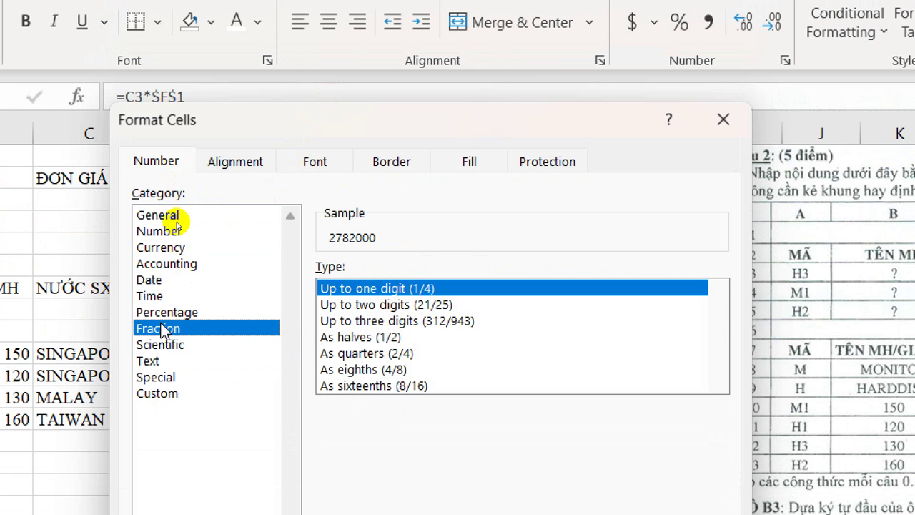
left_click(163, 313)
left_click(159, 295)
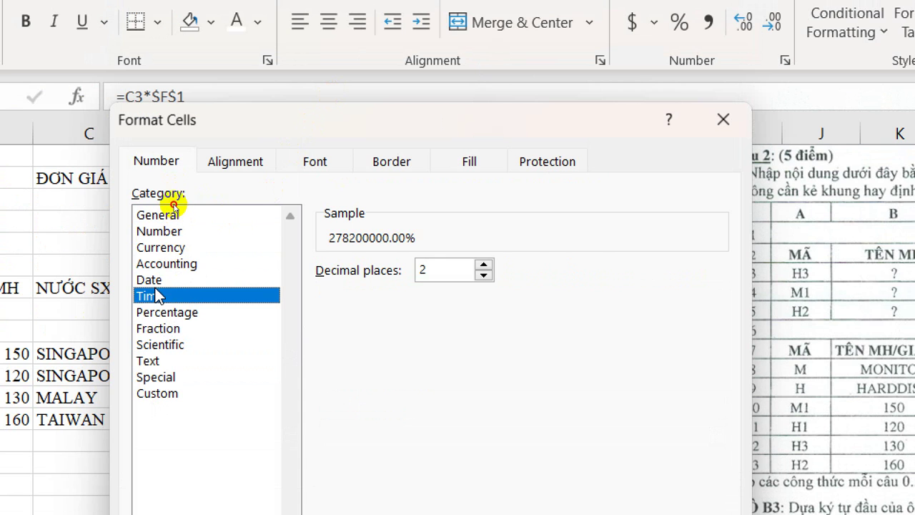
Choose the Number category for E3 with the 1000 separator on and 0 decimal places.
left_click(155, 231)
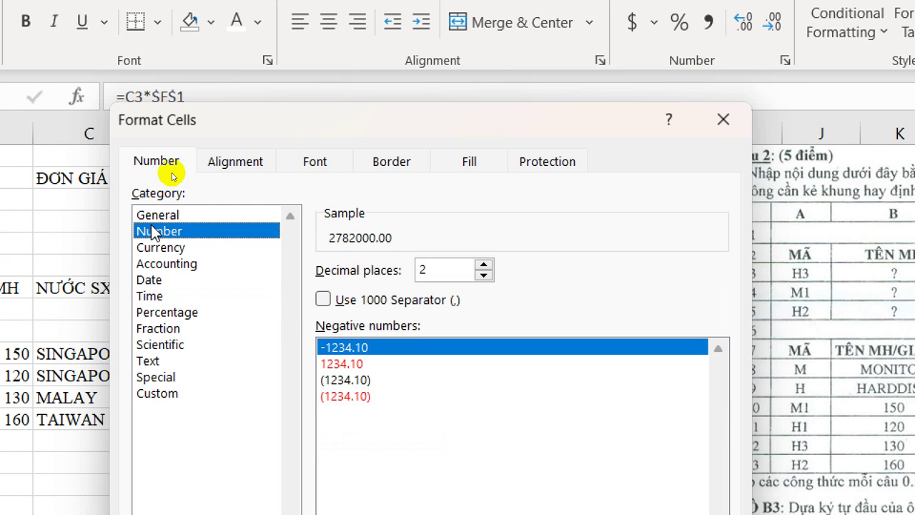
left_click(379, 300)
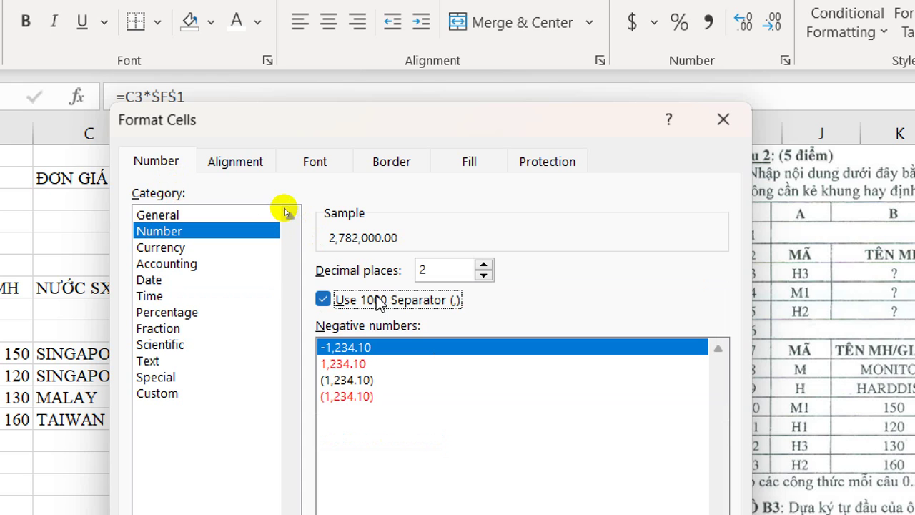
left_click(484, 275)
left_click(484, 276)
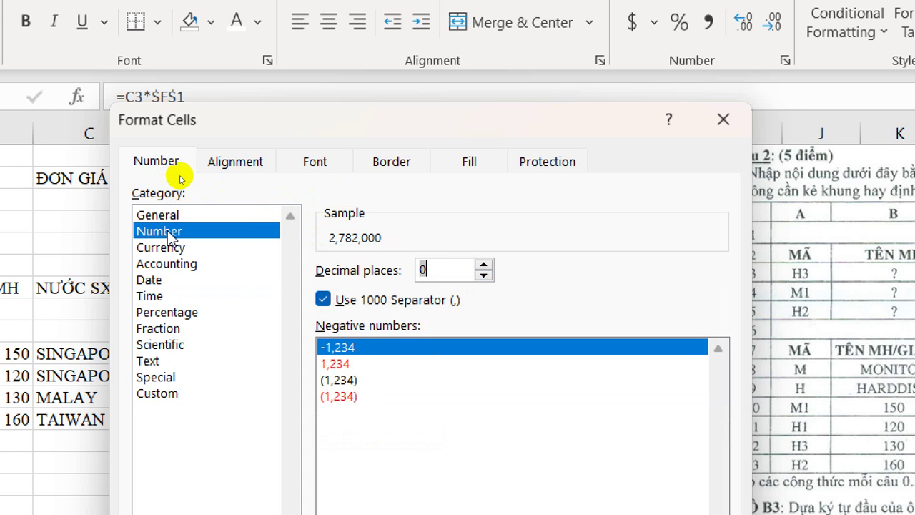
Examine the custom code behind the number format, and compare the sample with the 1000 separator off and on.
left_click(158, 394)
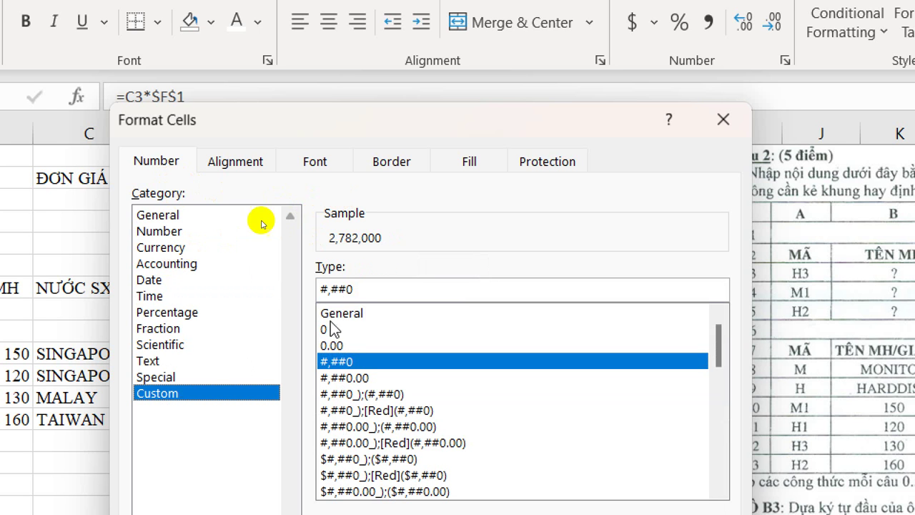
left_click_drag(353, 290, 314, 291)
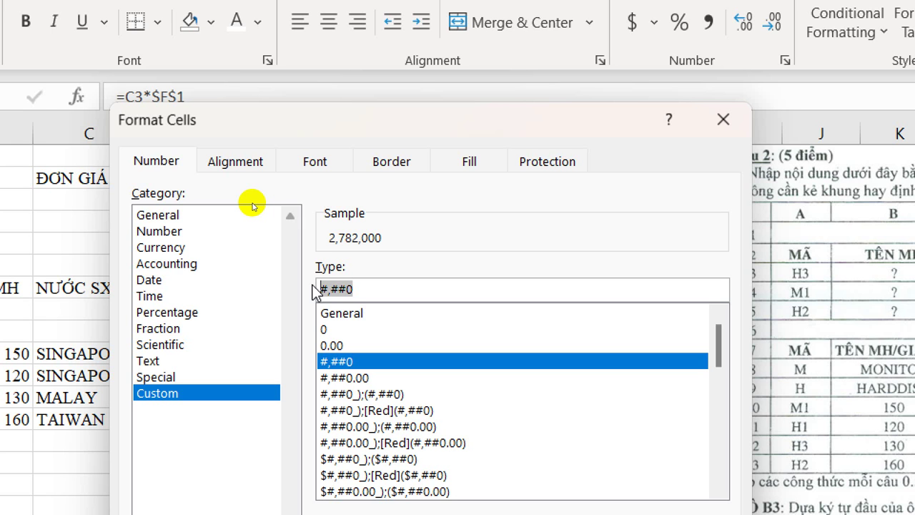
left_click(172, 247)
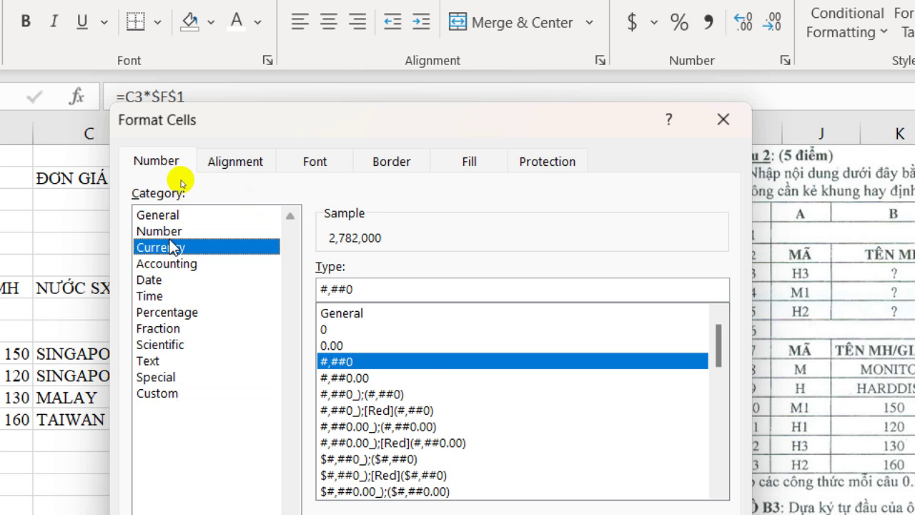
left_click(170, 230)
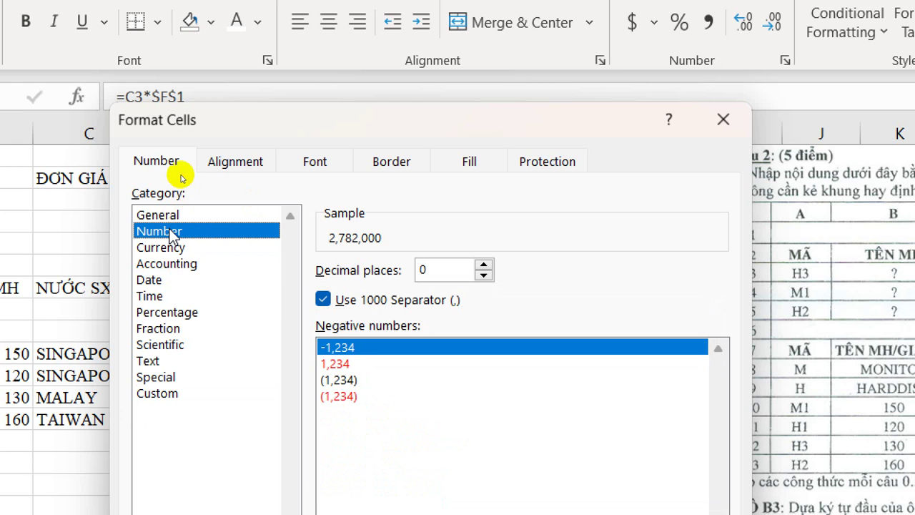
left_click(345, 302)
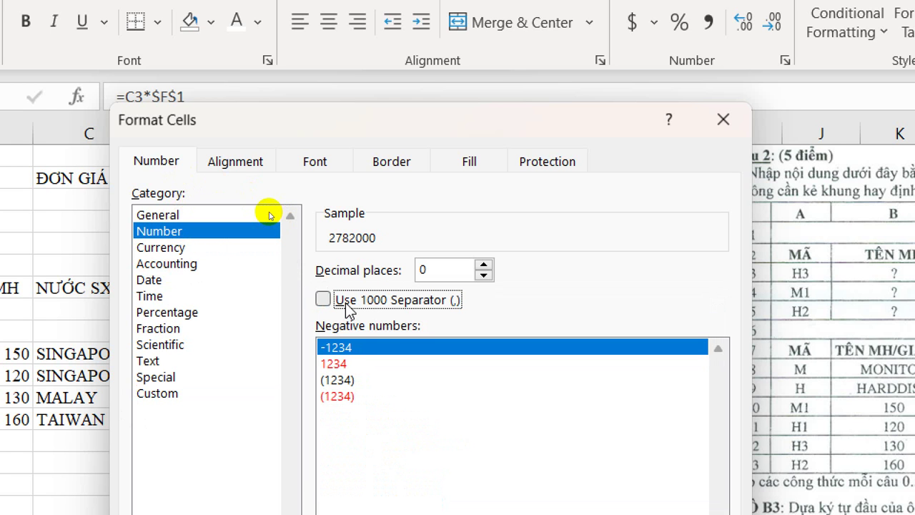
left_click(345, 302)
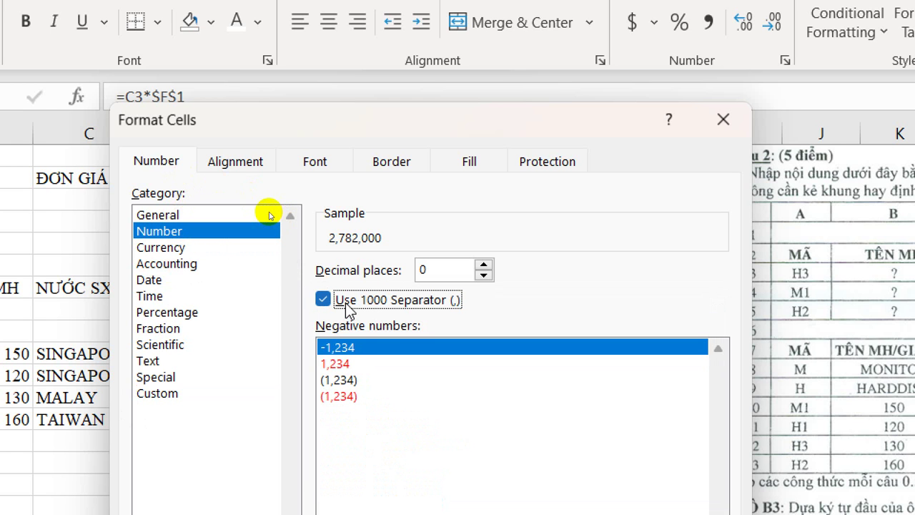
Apply the custom number format #,##0 to the TTIỀN amount in E3.
left_click(459, 269)
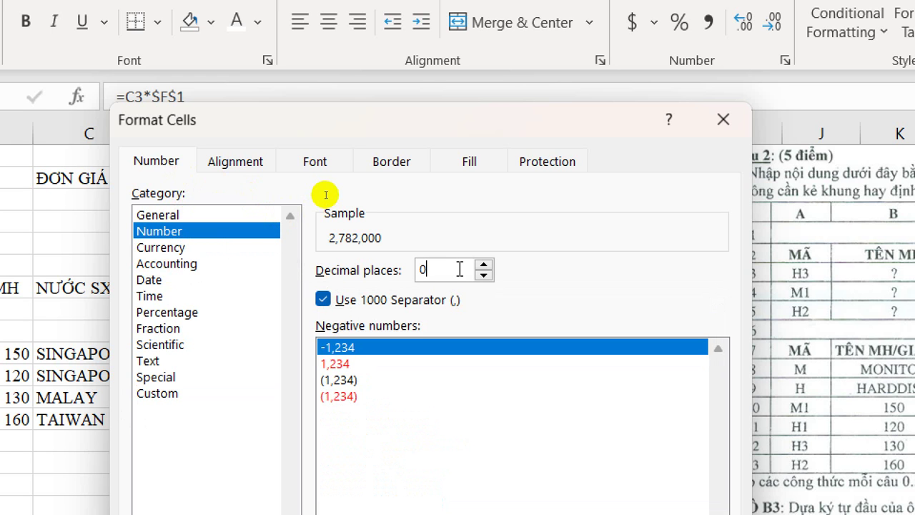
left_click(163, 395)
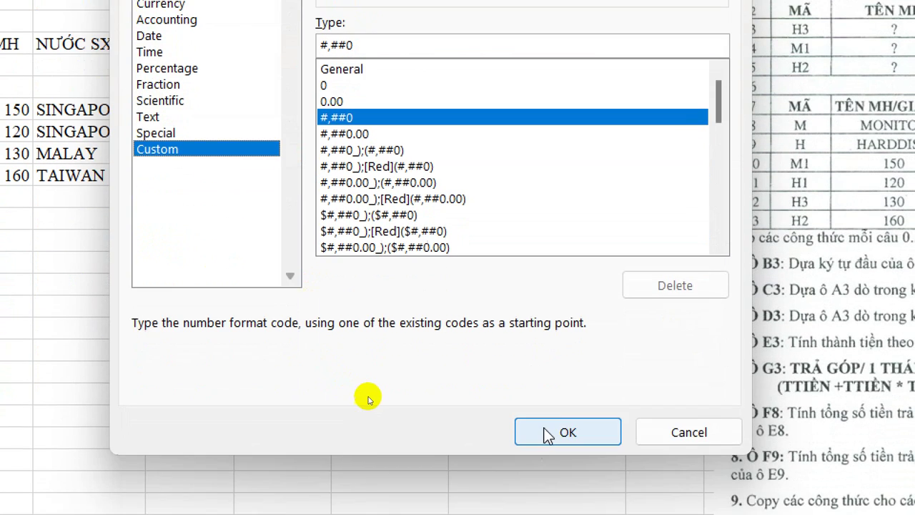
left_click(547, 433)
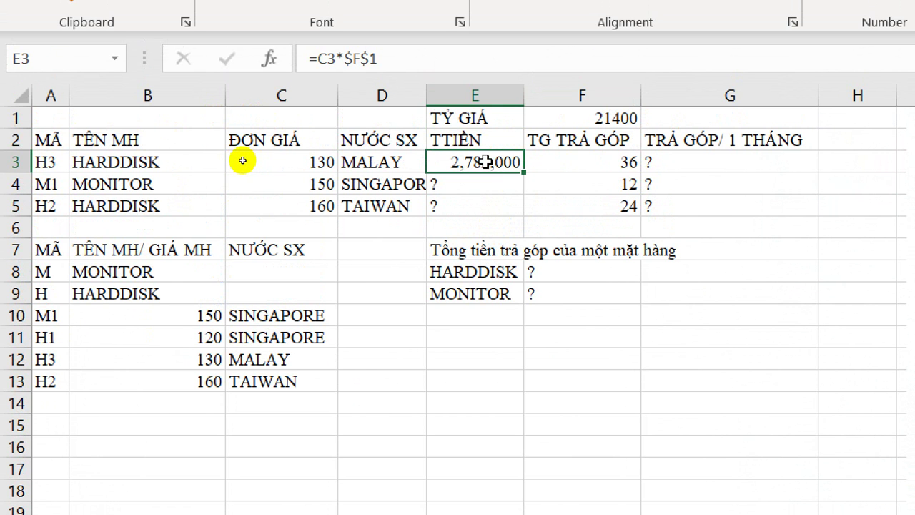
Fill the ĐƠN GIÁ, NƯỚC SX and TTIỀN formulas in C3:E3 down through row 5.
left_click_drag(308, 163, 465, 169)
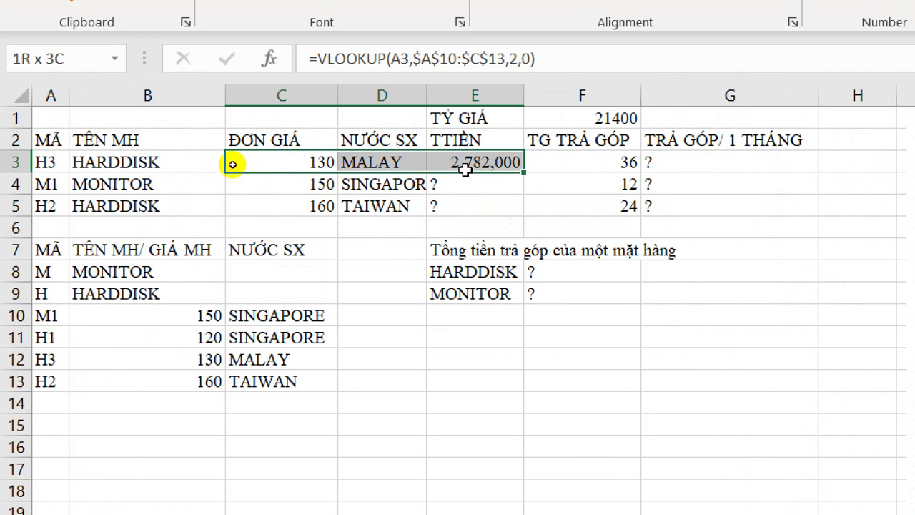
key("shift+Down")
key("shift+Down")
key("ctrl+d")
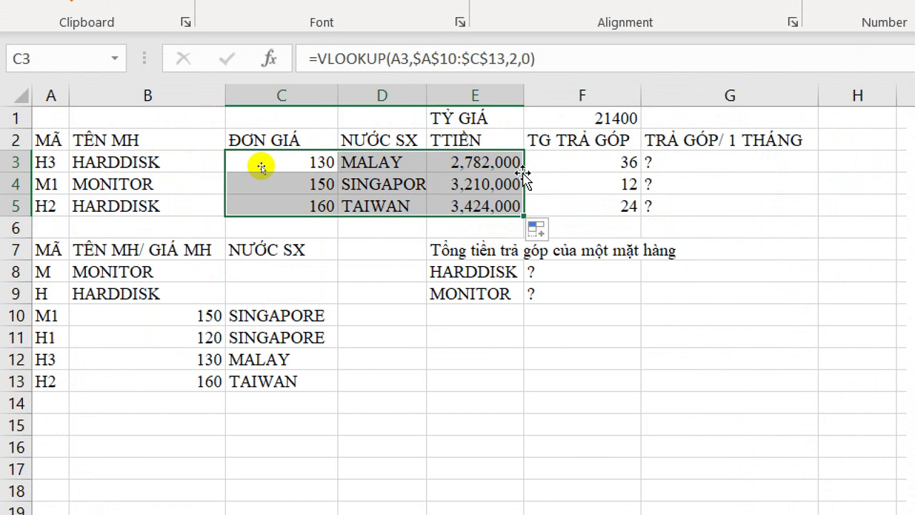
Enter =(E3+E3*F3*0.8%)/F3 in cell G3 to calculate the monthly instalment.
left_click(578, 167)
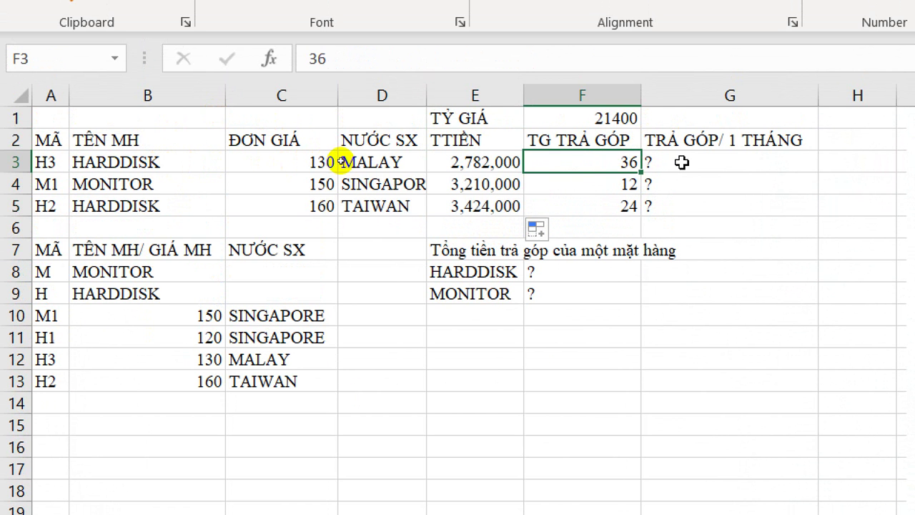
left_click(681, 163)
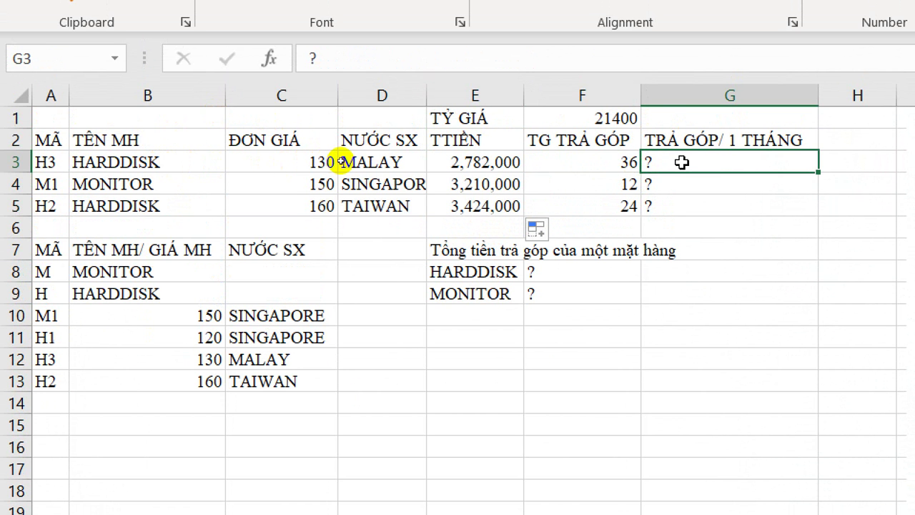
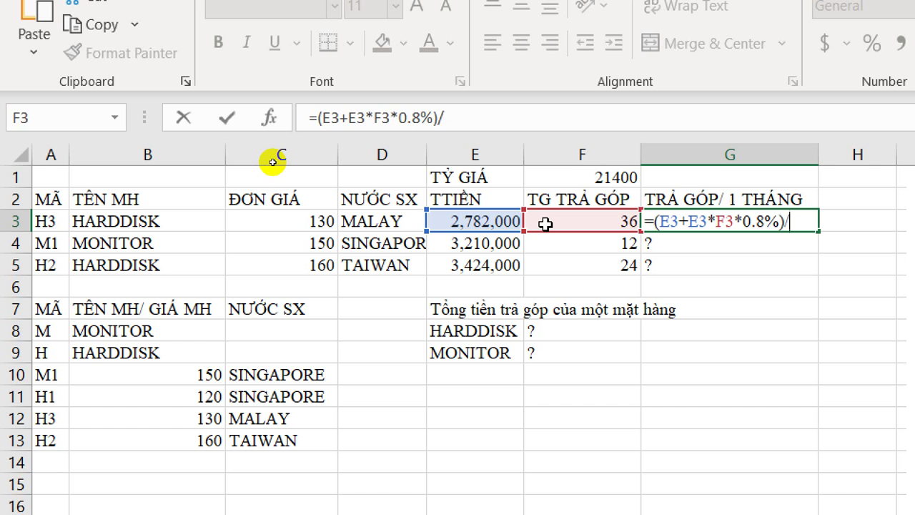
left_click(545, 224)
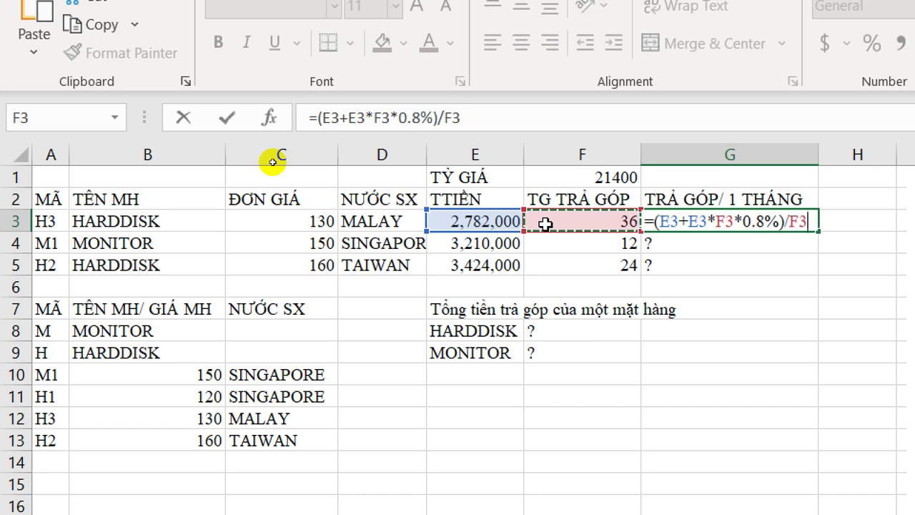
key("Return")
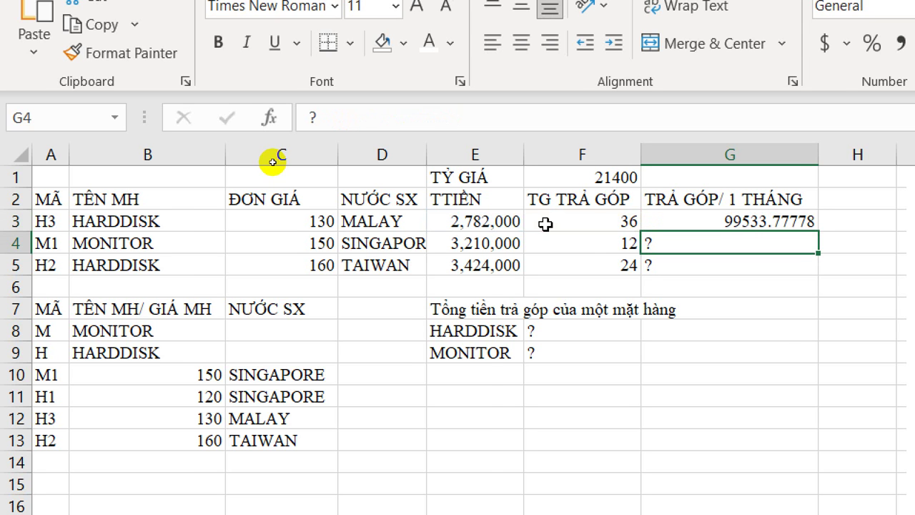
Wrap the monthly instalment formula in G3 in INT, making it =INT((E3+E3*F3*0.8%)/F3).
left_click(712, 222)
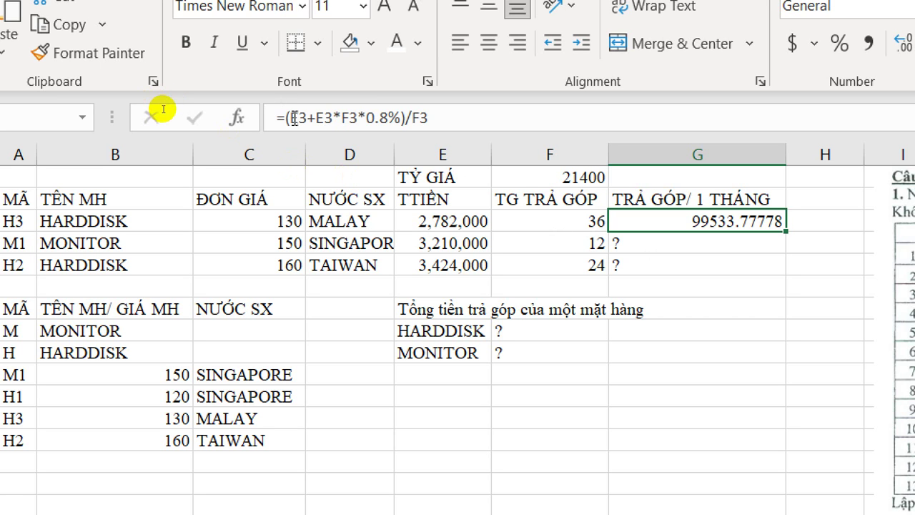
left_click_drag(287, 118, 526, 109)
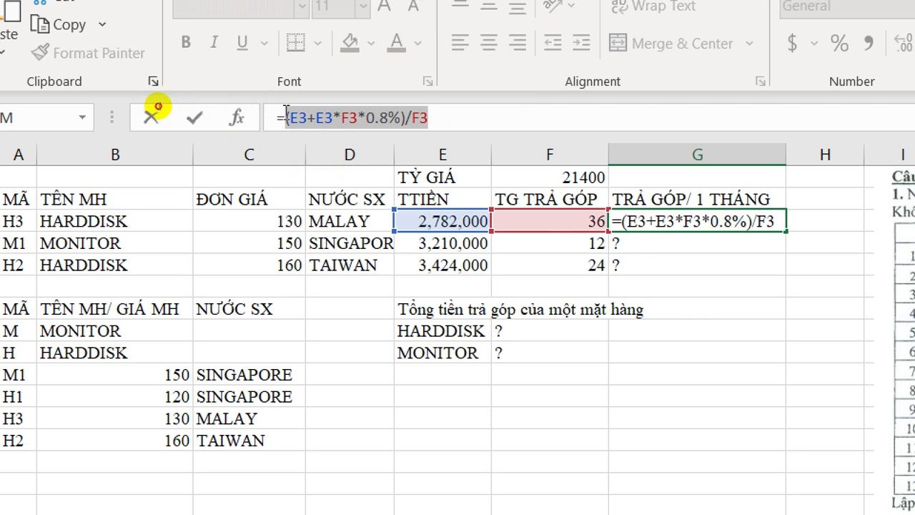
left_click(280, 109)
type("int")
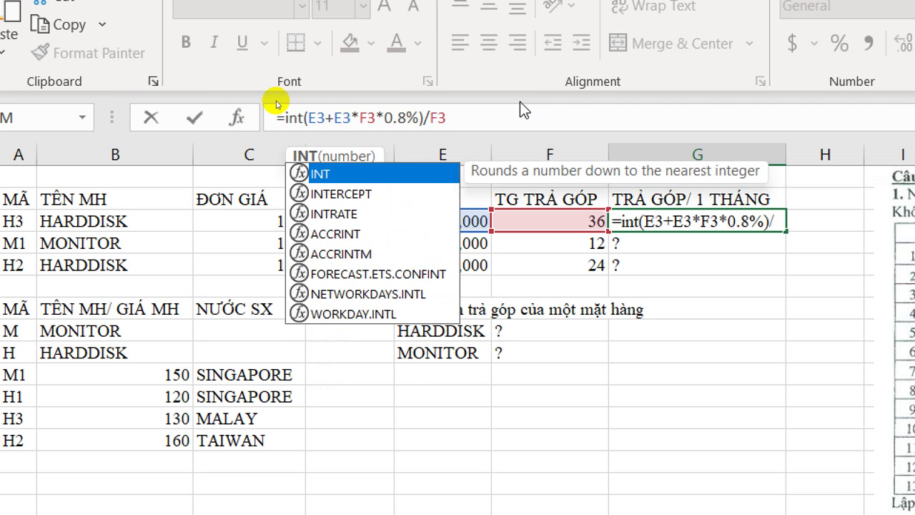
key("Tab")
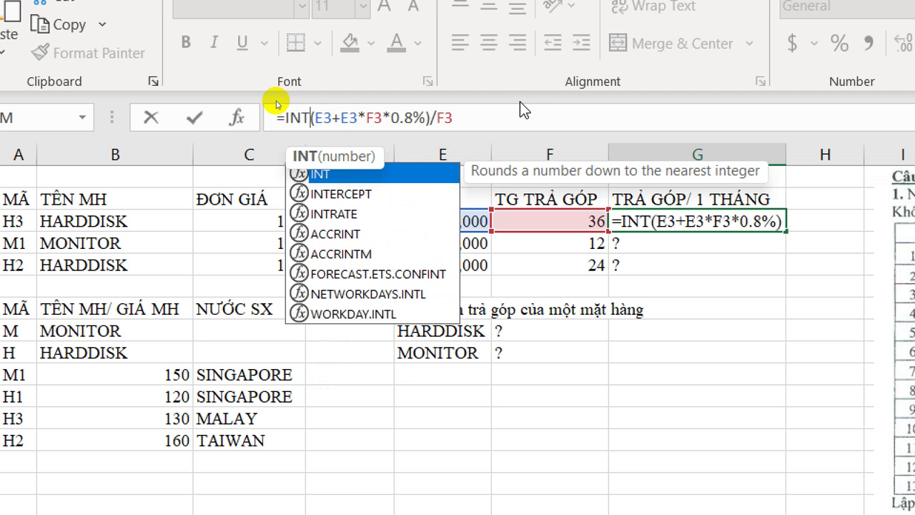
type("(")
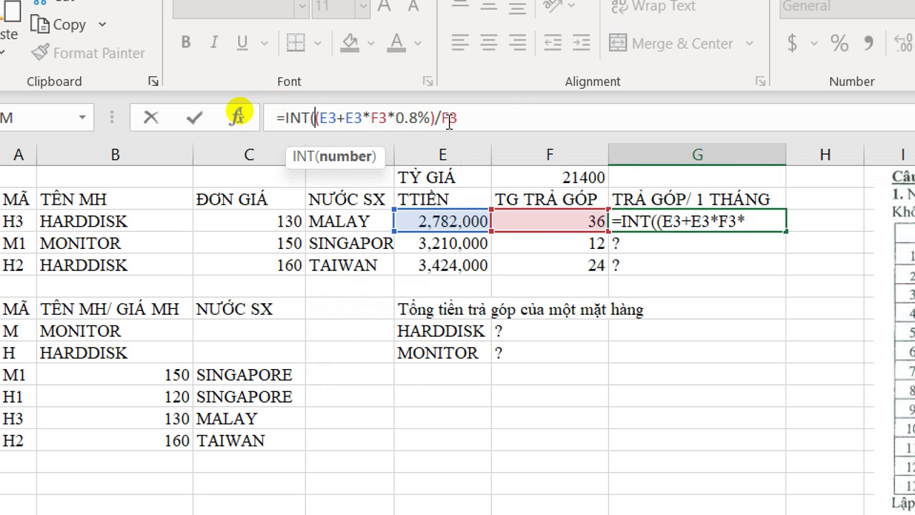
left_click(484, 112)
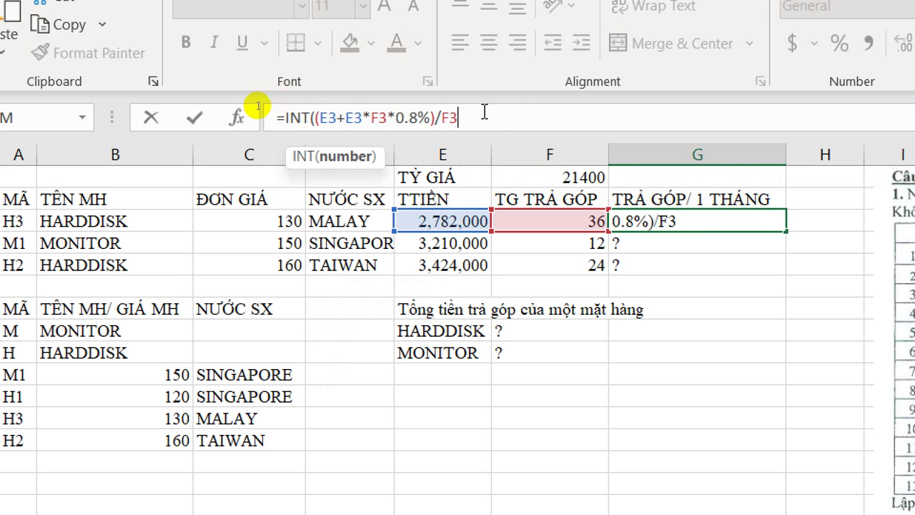
type(")")
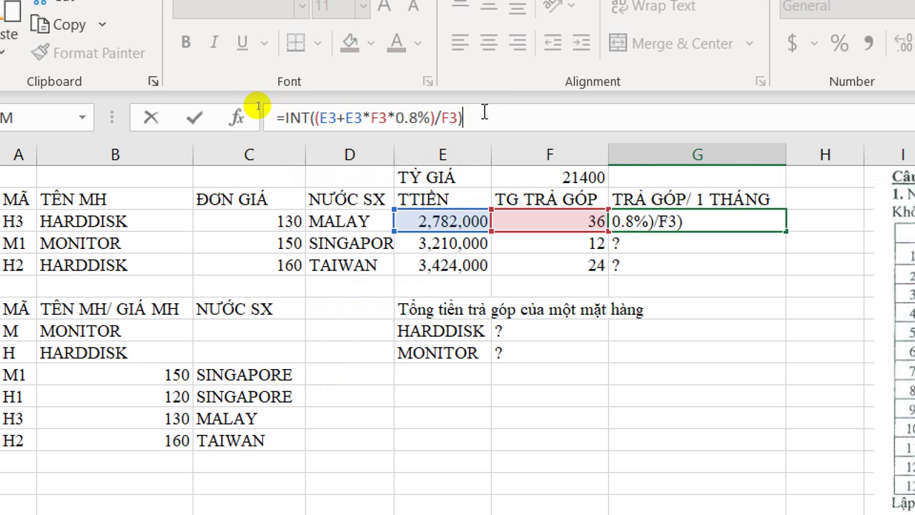
key("Return")
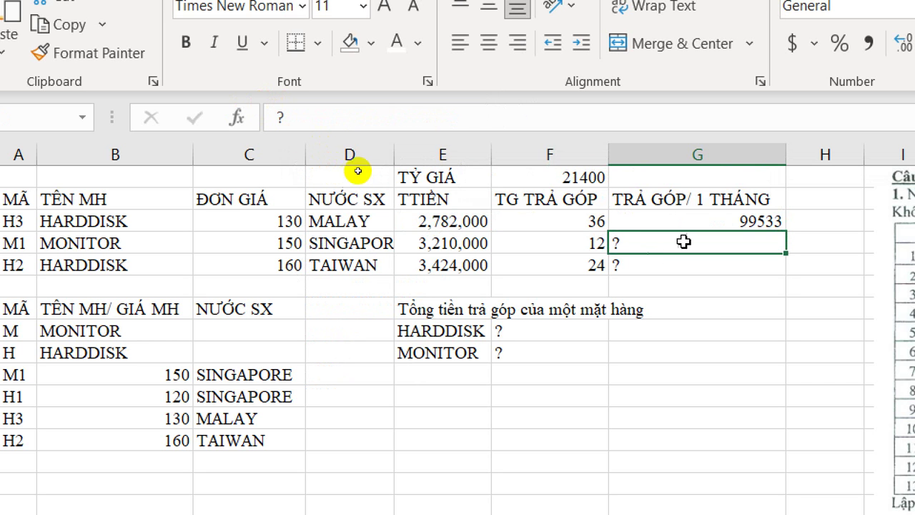
Apply the custom number format #,##0 to the monthly instalment in G3.
left_click(697, 216)
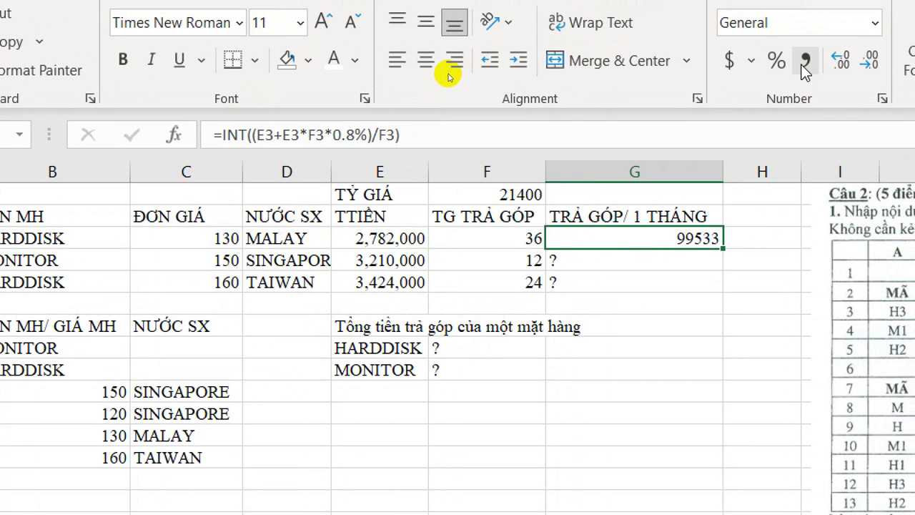
left_click(834, 43)
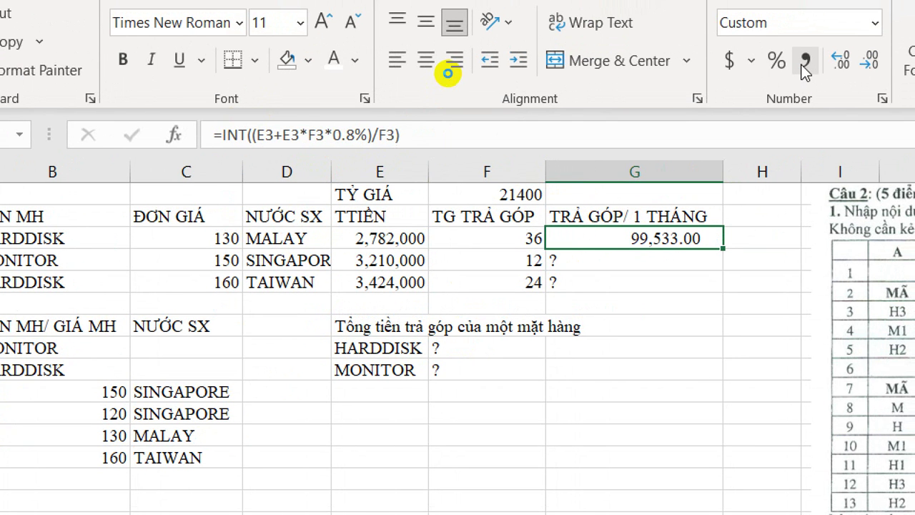
key("ctrl+z")
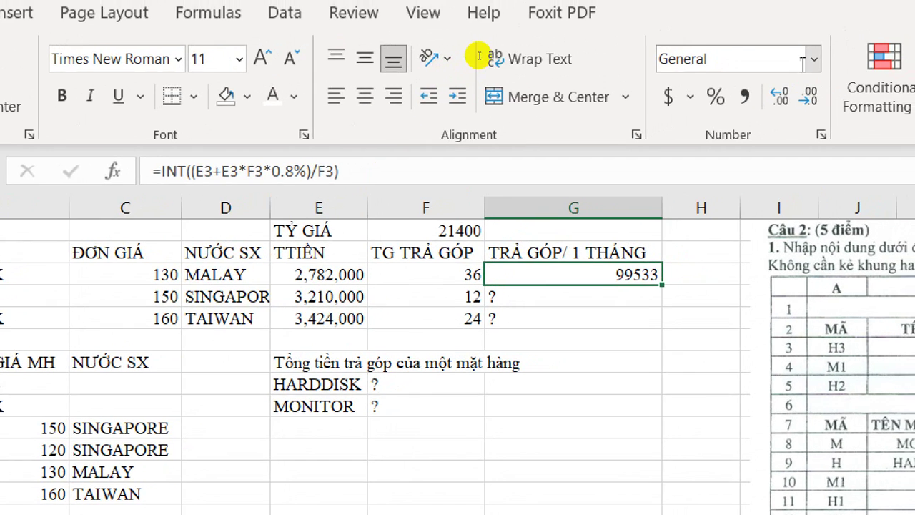
left_click(834, 52)
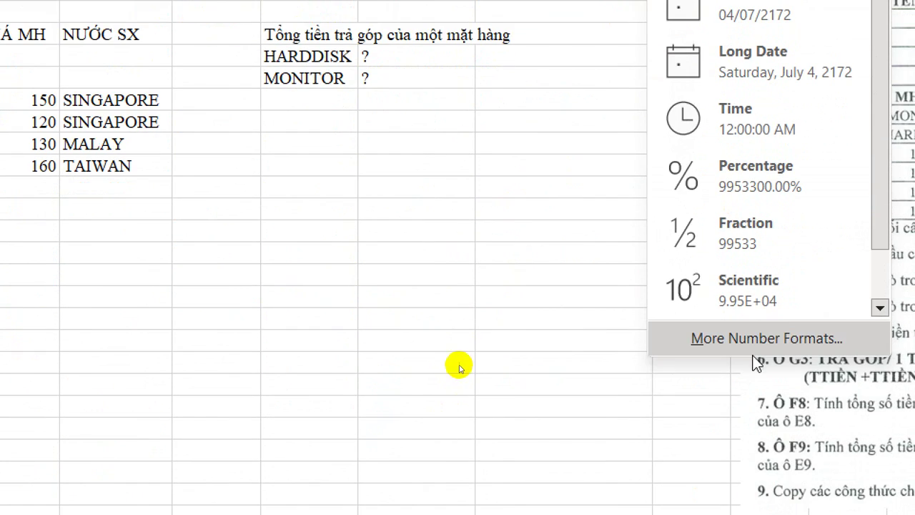
left_click(757, 338)
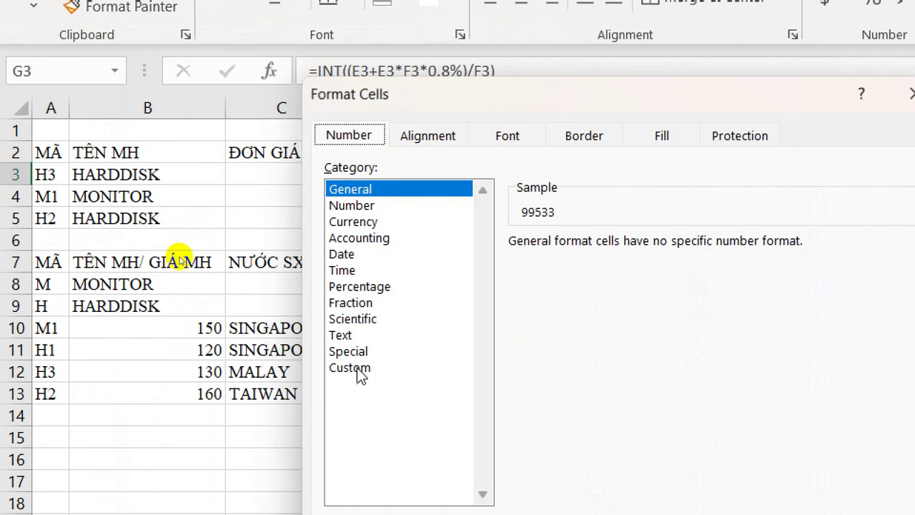
left_click(358, 367)
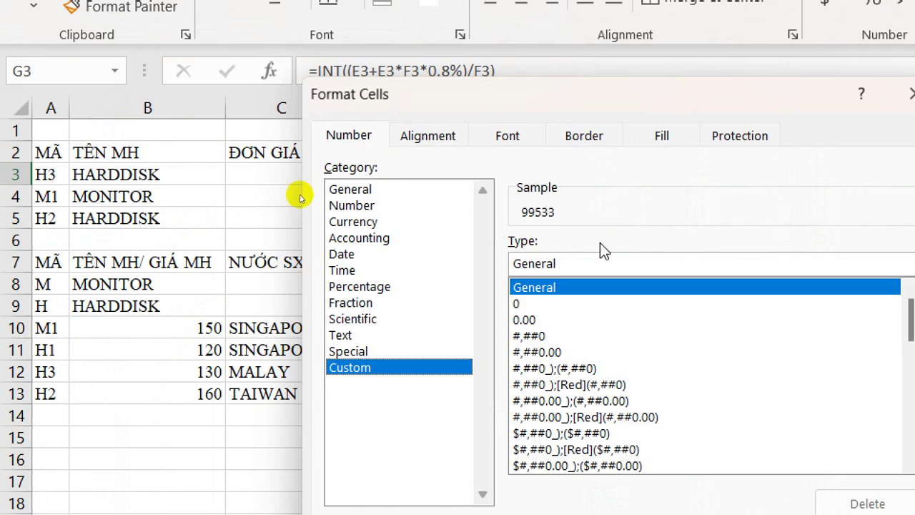
double_click(574, 263)
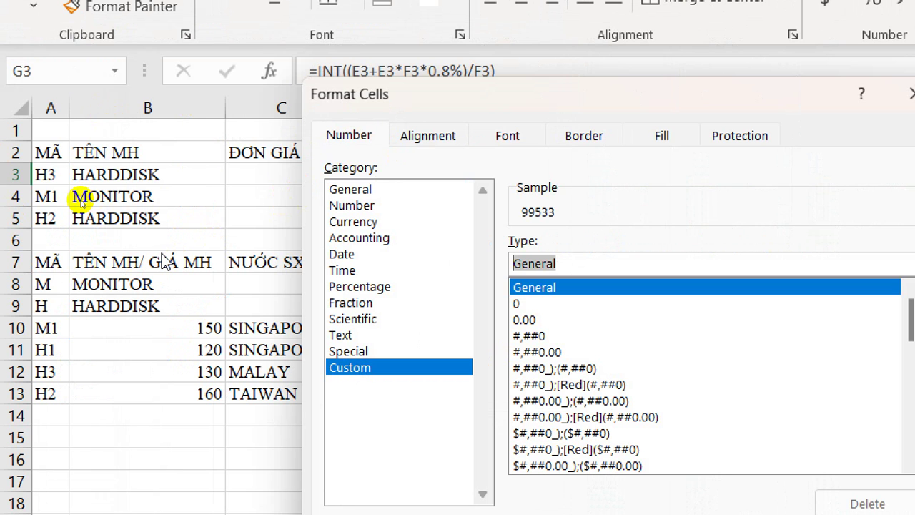
type("#,##")
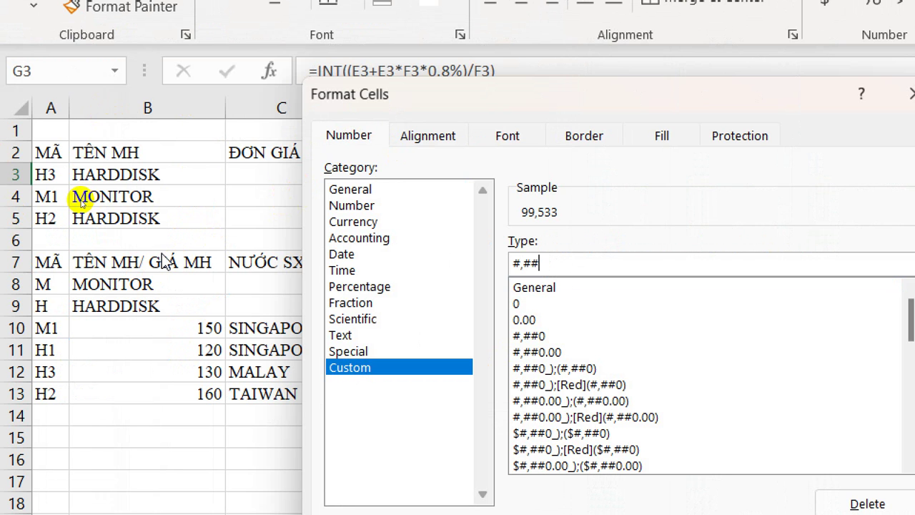
type("0")
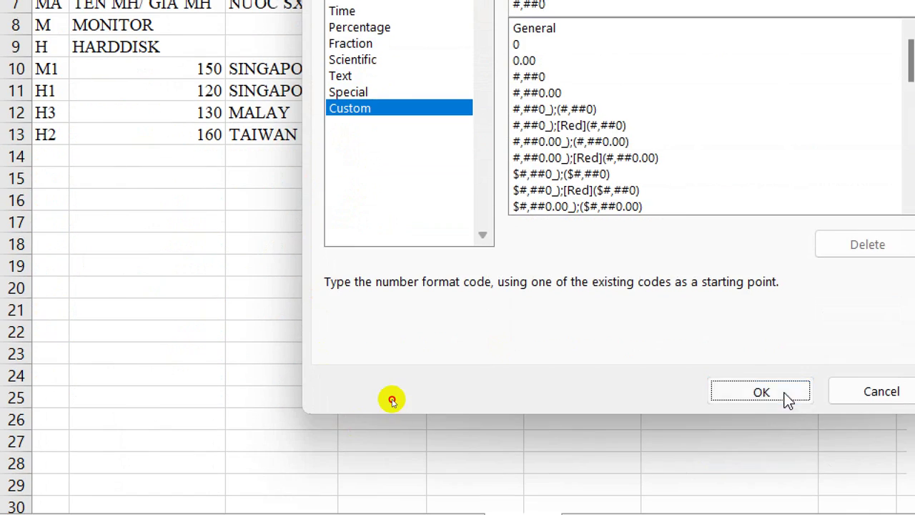
left_click(787, 398)
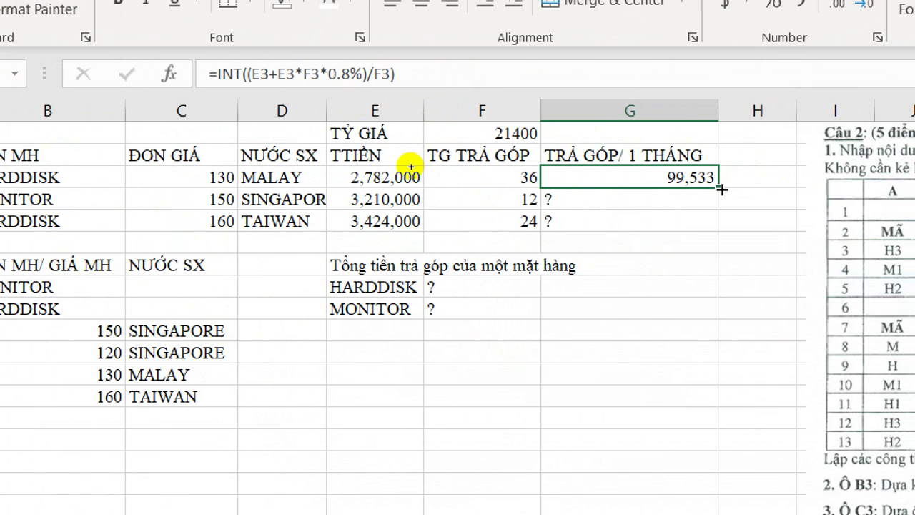
Fill the TRẢ GÓP/ 1 THÁNG formula from G3 down through G5 and check the copied formula.
left_click_drag(722, 189, 708, 228)
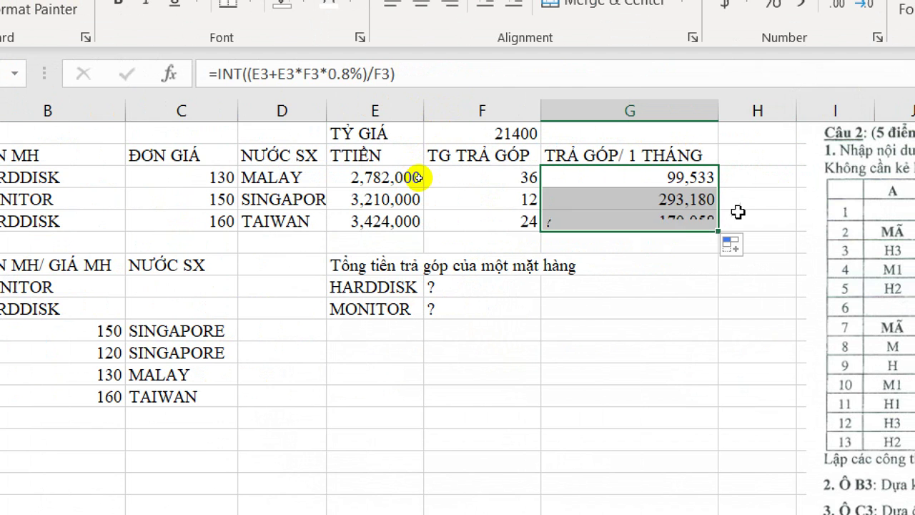
left_click(700, 200)
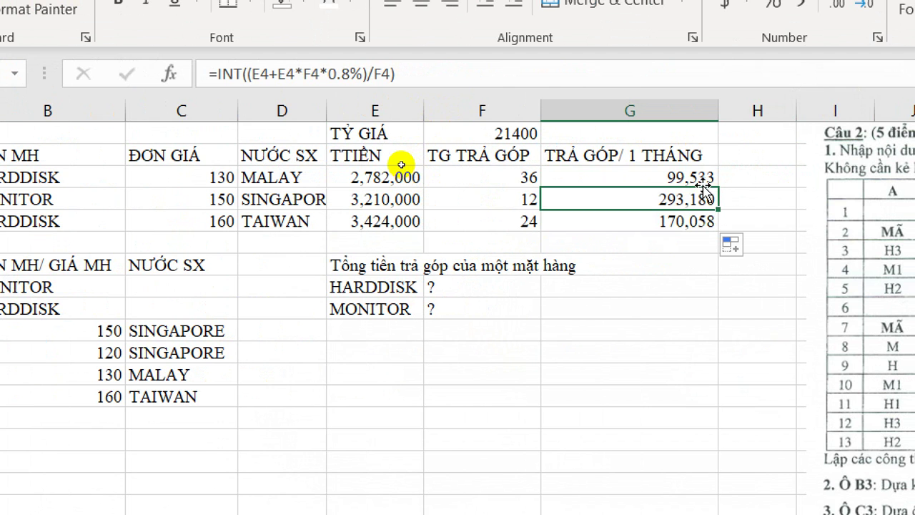
left_click(700, 175)
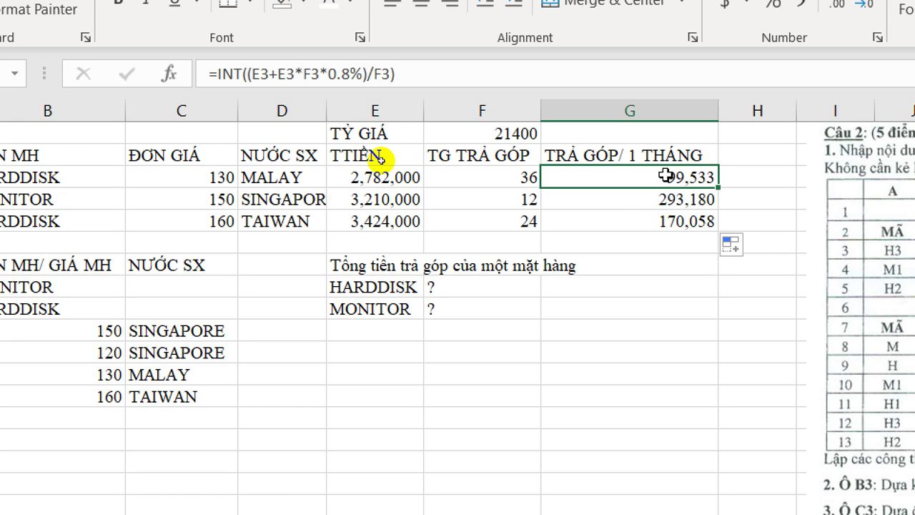
left_click(626, 199)
left_click(624, 180)
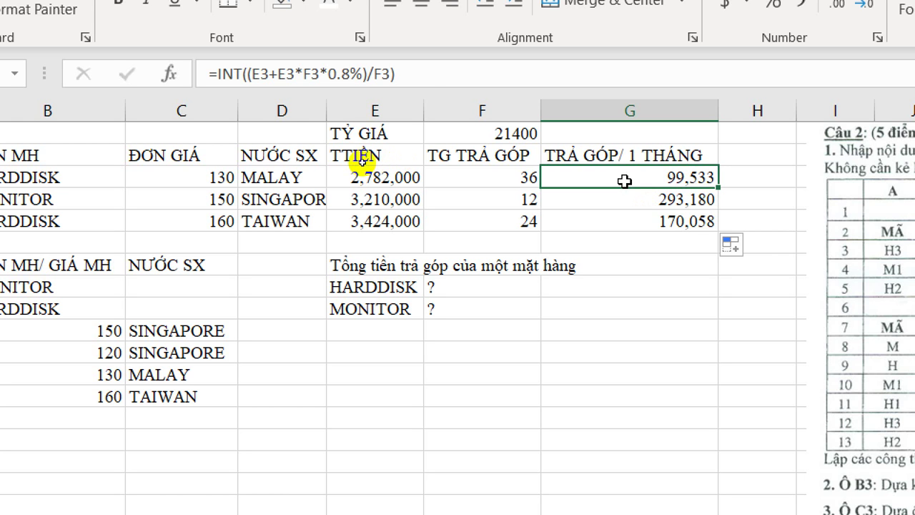
Copy the formula text of G3 and paste it with the same cell references into H3.
left_click(434, 79)
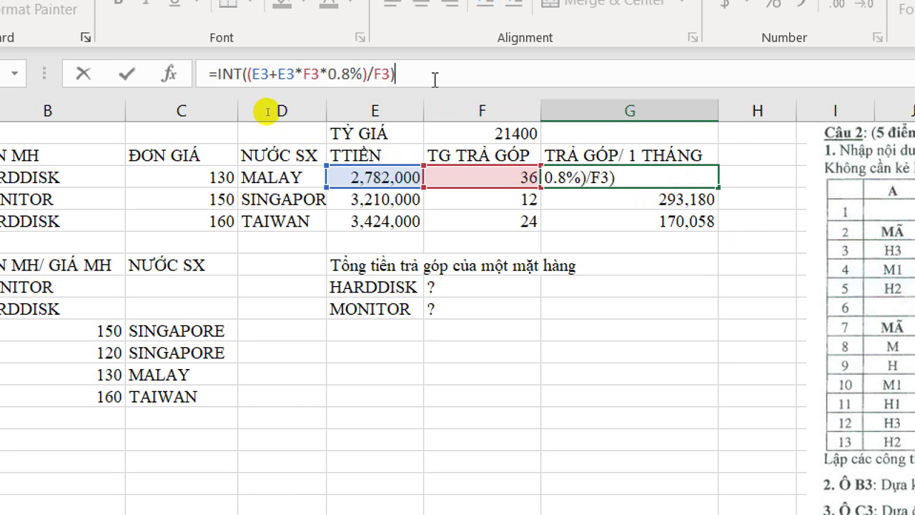
key("ctrl+Return")
left_click_drag(395, 73, 200, 75)
key("ctrl+c")
key("Escape")
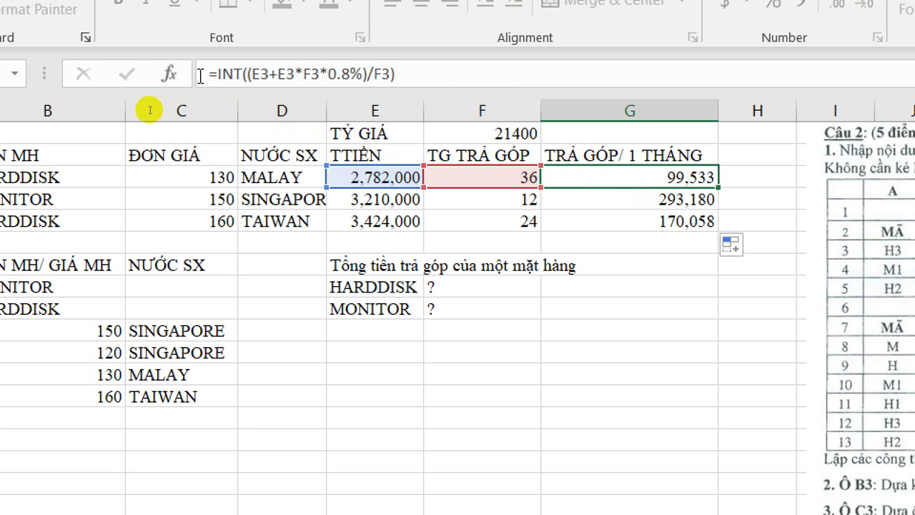
left_click(746, 160)
left_click(723, 173)
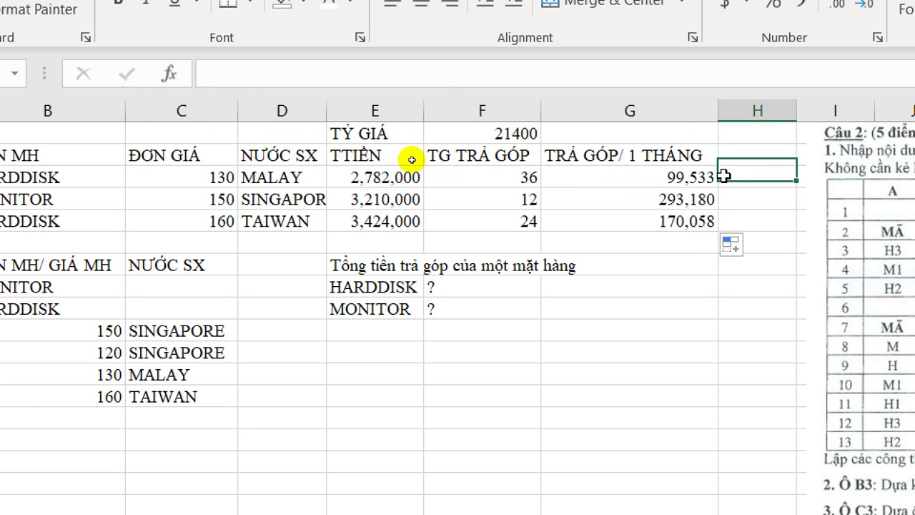
left_click(262, 75)
key("ctrl+v")
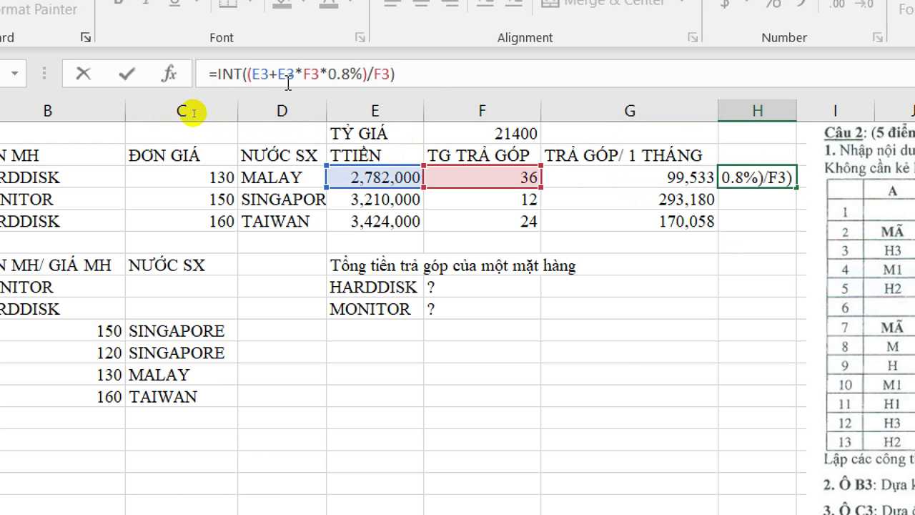
Replace INT with ROUND in H3 and add 0 digits, giving =ROUND((E3+E3*F3*0.8%)/F3,0).
key("Home")
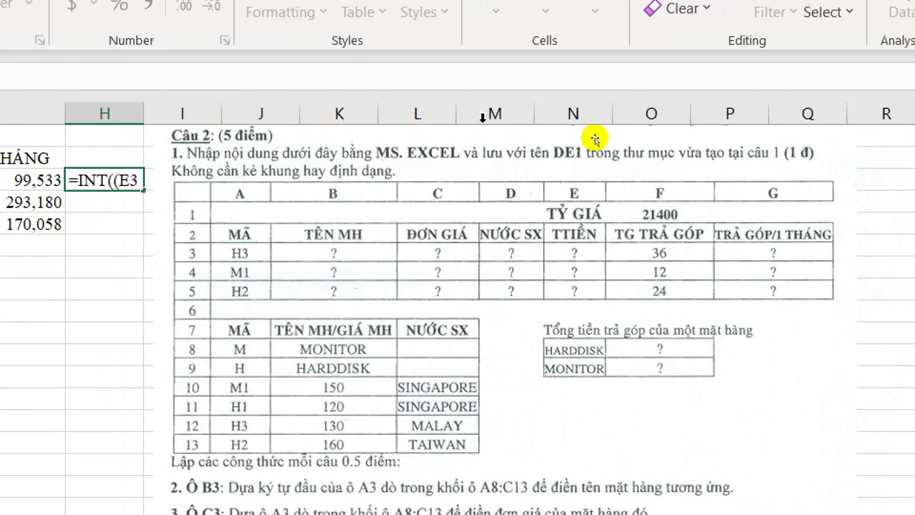
key("shift+Right")
key("shift+Right")
key("shift+Right")
type("round")
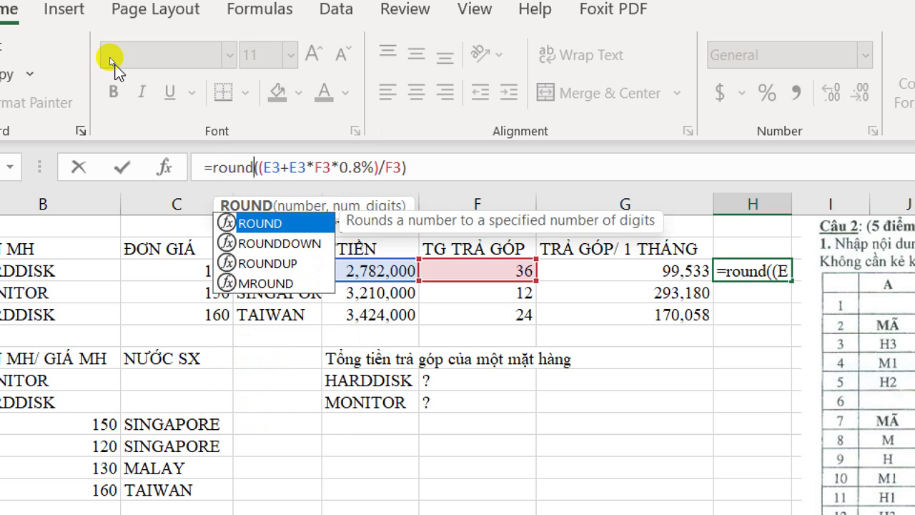
key("End")
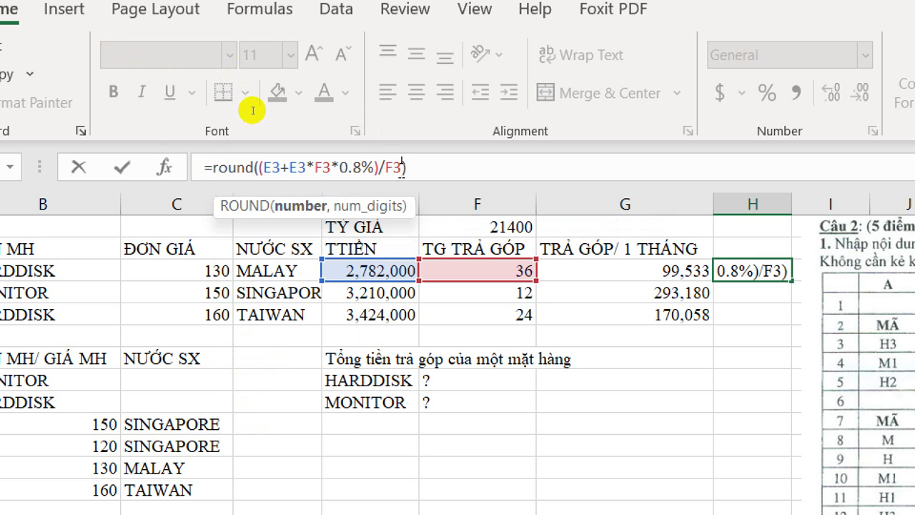
type(",0")
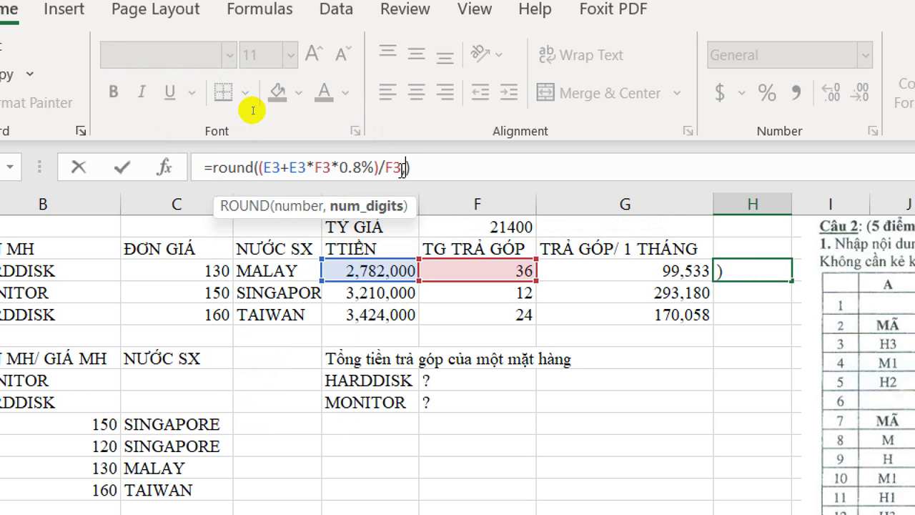
key("Return")
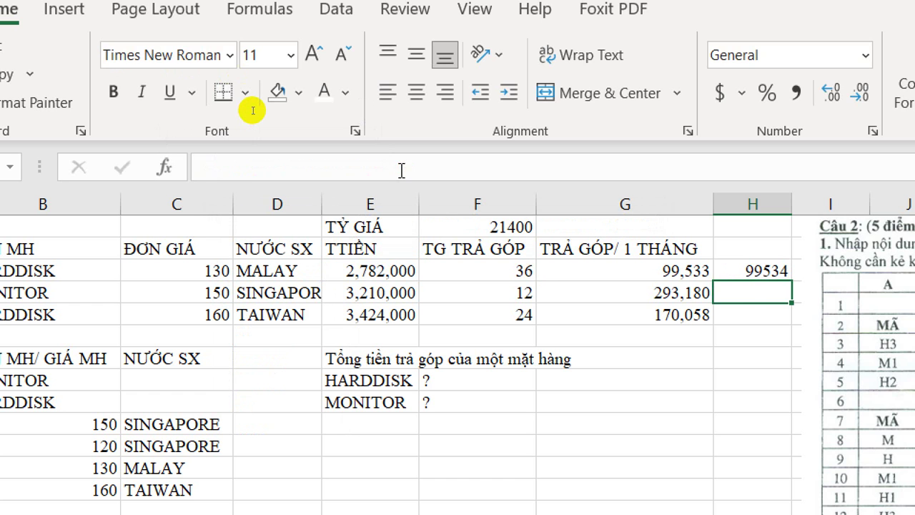
Fill the ROUND formula from H3 down through H5 and apply the comma style to H3:H5.
left_click(754, 272)
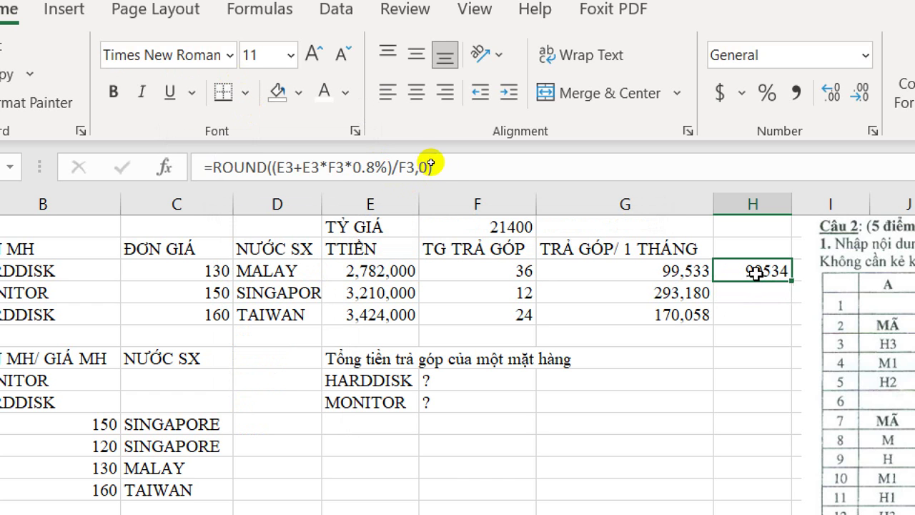
left_click(804, 279)
left_click(778, 279)
left_click_drag(791, 281, 781, 331)
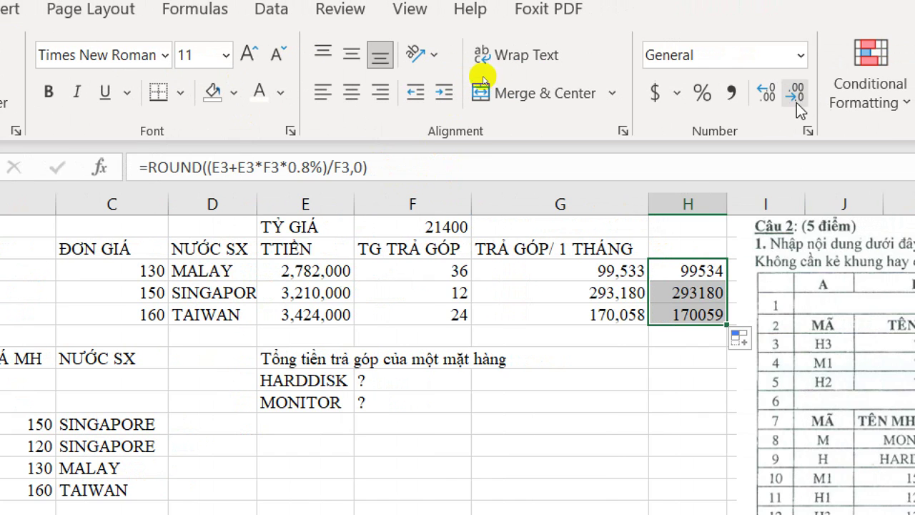
left_click(697, 95)
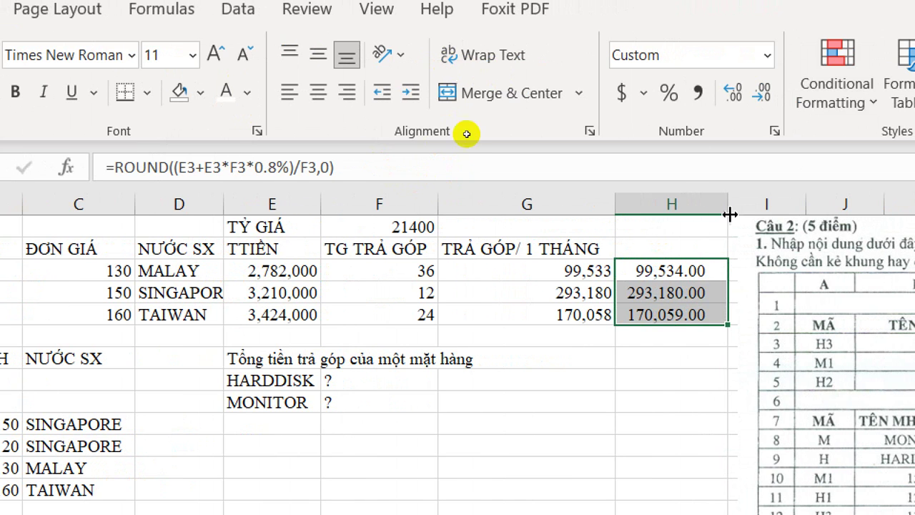
left_click(682, 271)
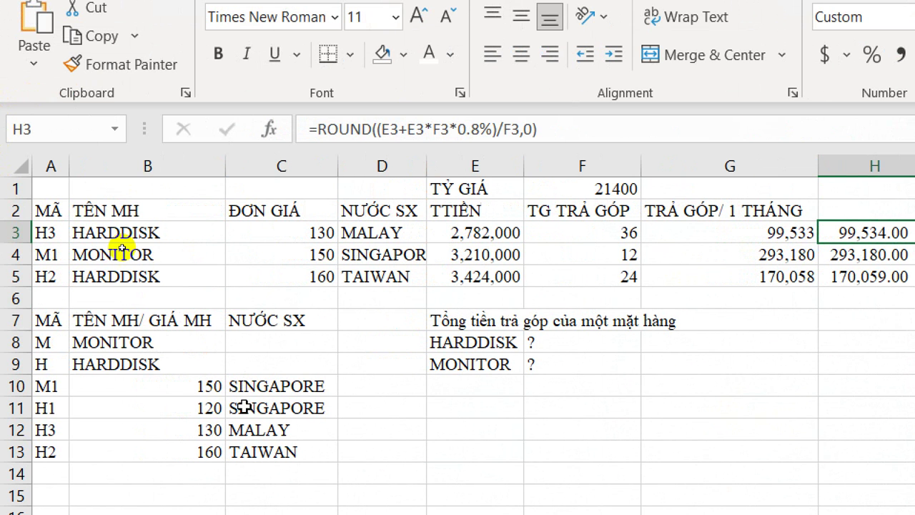
Begin a SUMIF formula in F8 for the HARDDISK total, using the absolute range $A$3:$A$5 as the criteria range.
left_click(616, 345)
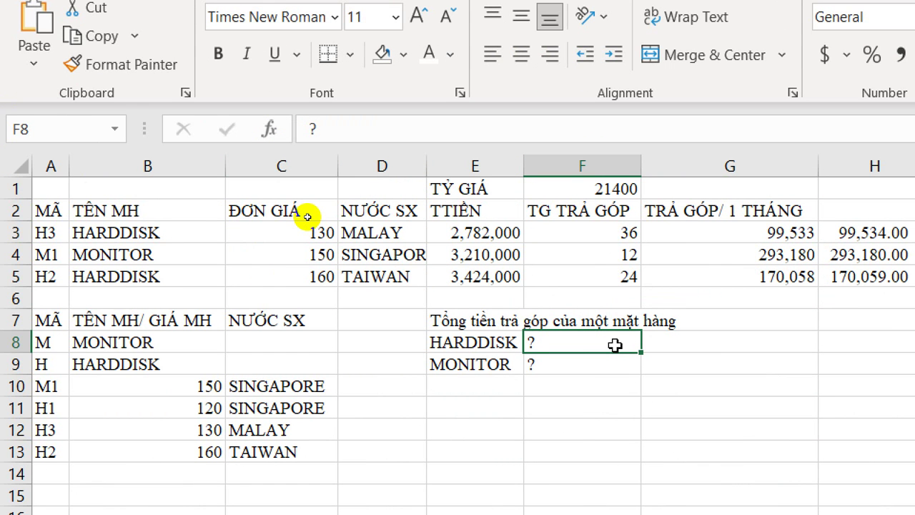
type("=sum")
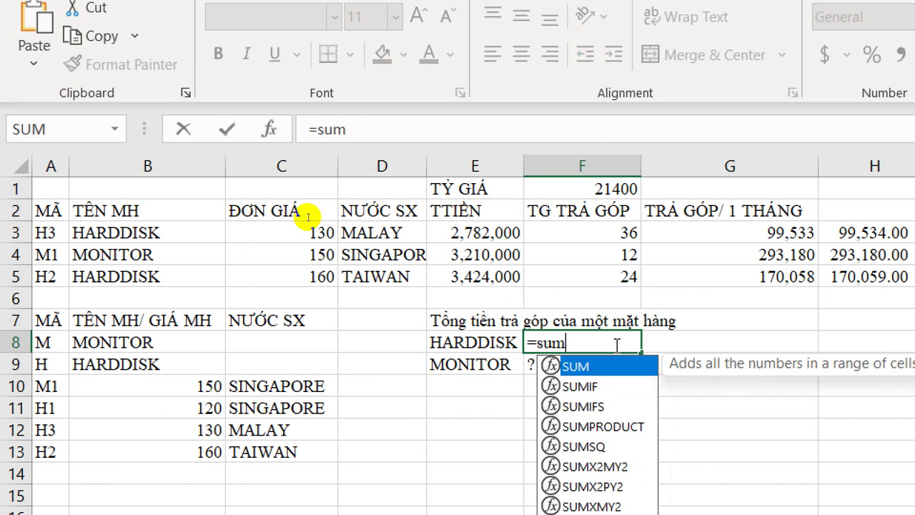
type("iff")
key("BackSpace")
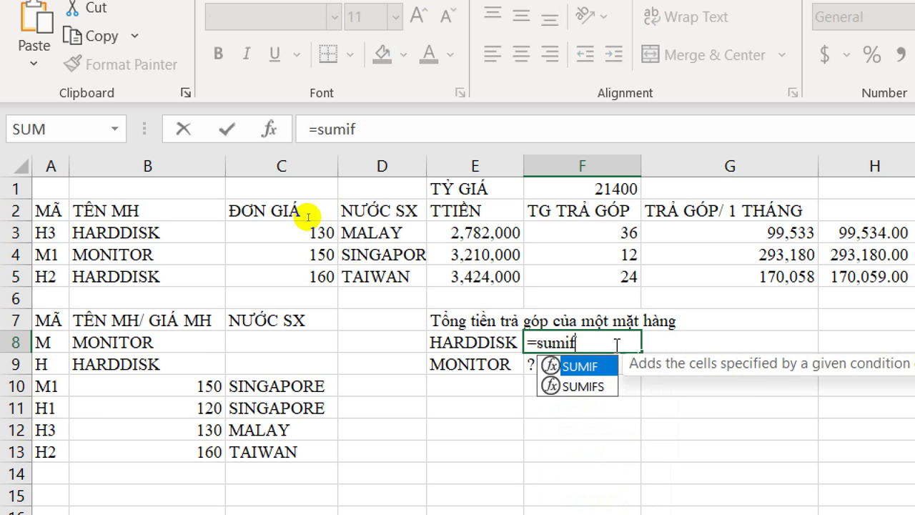
type("(")
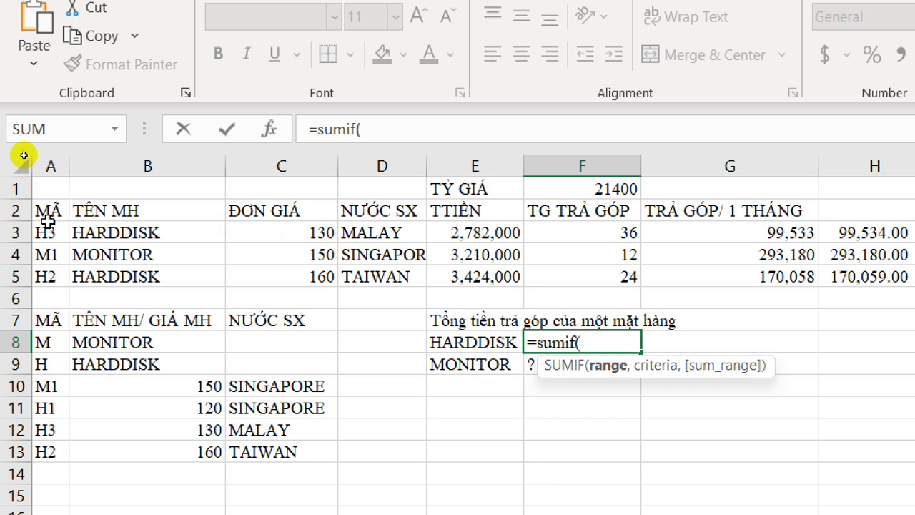
left_click_drag(48, 228, 44, 285)
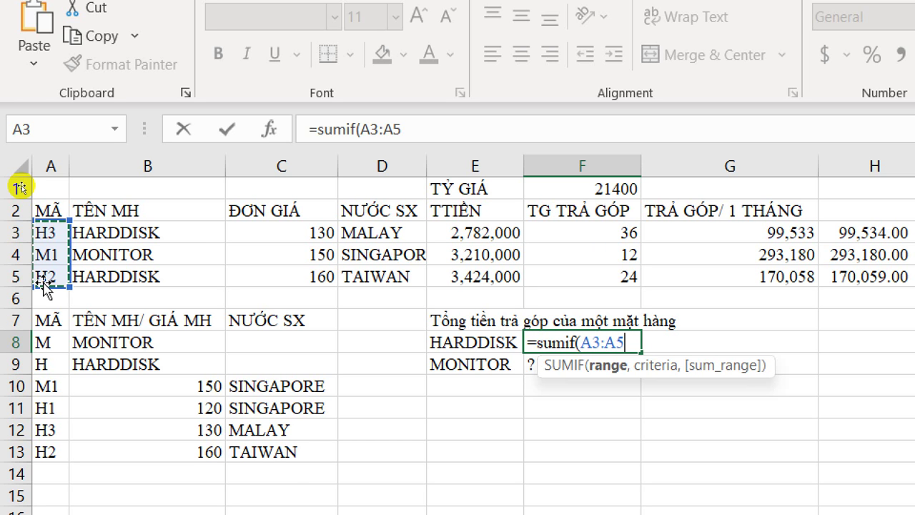
key("F4")
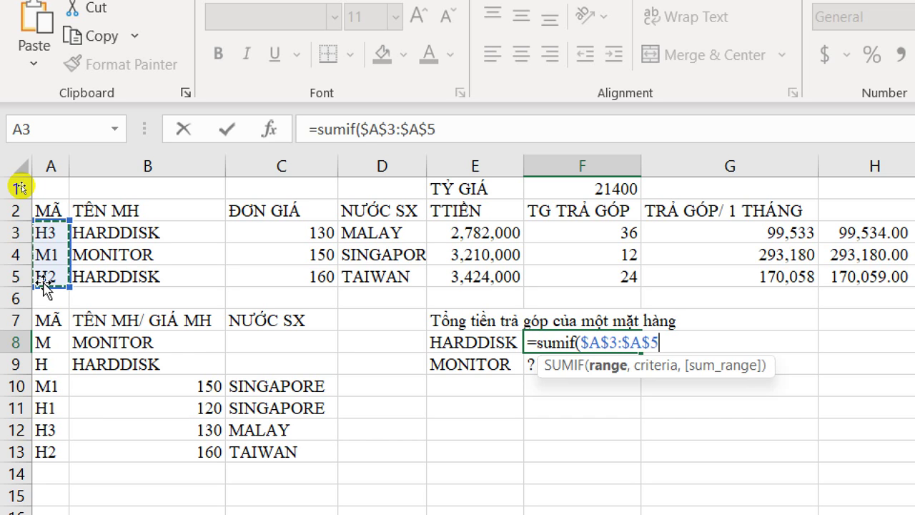
type(",")
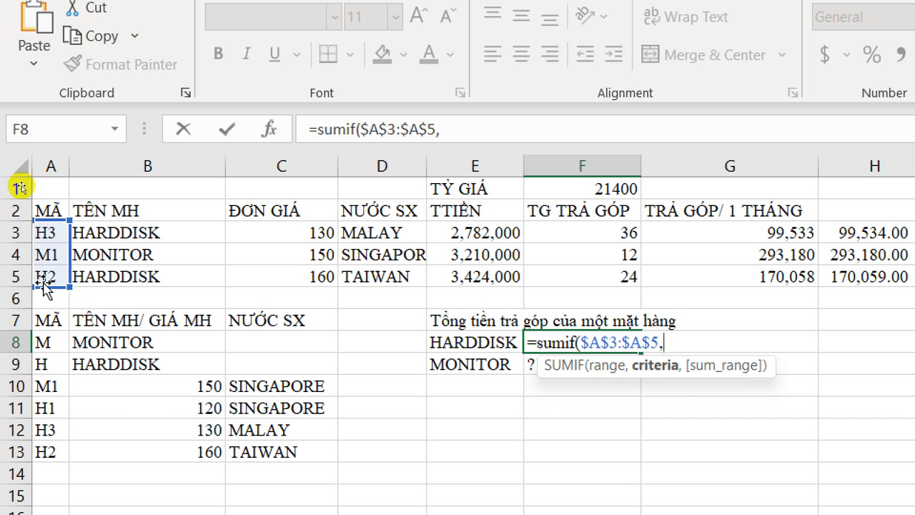
Complete the F8 formula with criterion LEFT(E8) and absolute sum range $E$3:$E$5, and fill it down to F9.
type("le")
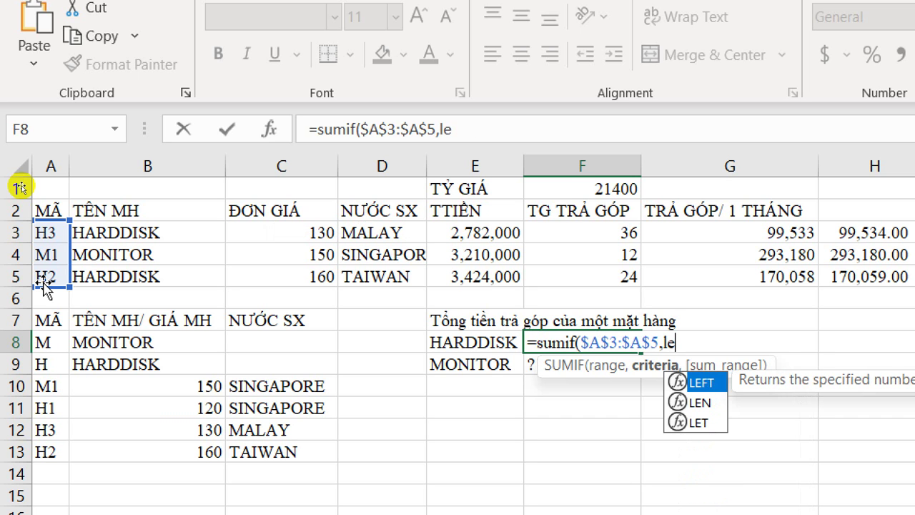
key("Tab")
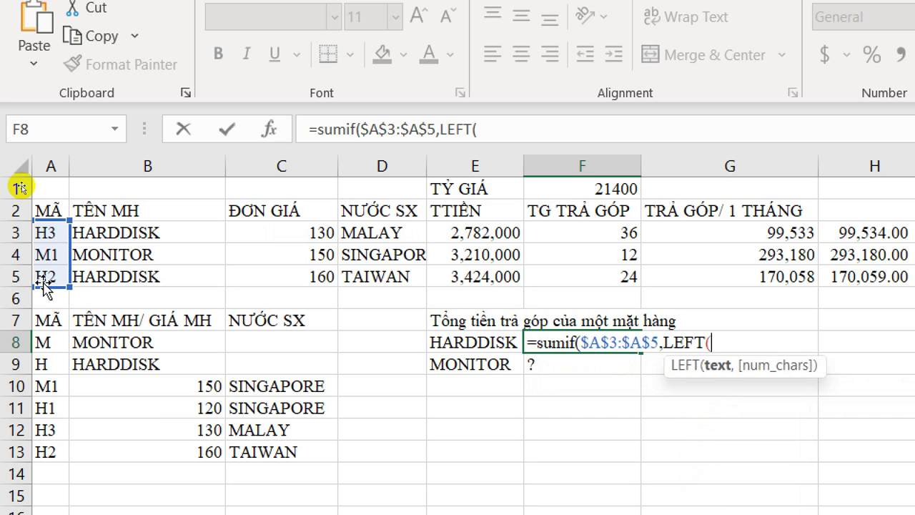
left_click(476, 349)
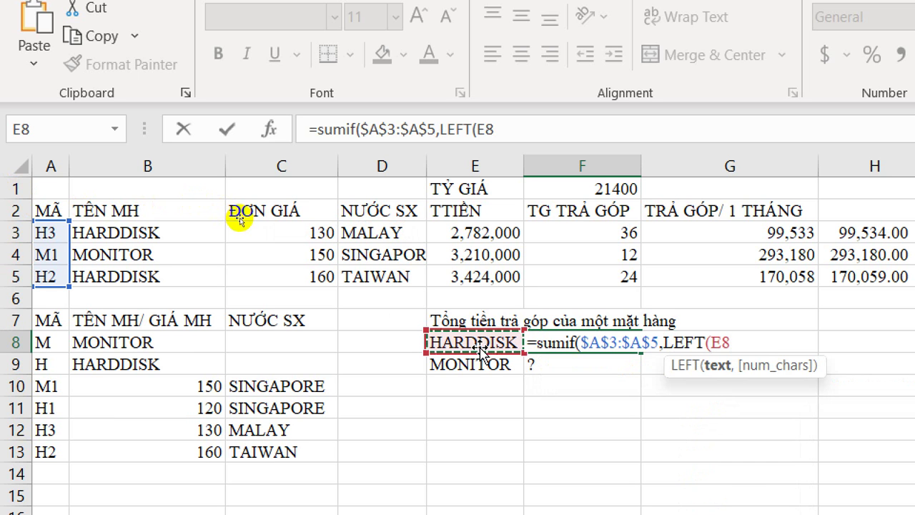
type(")")
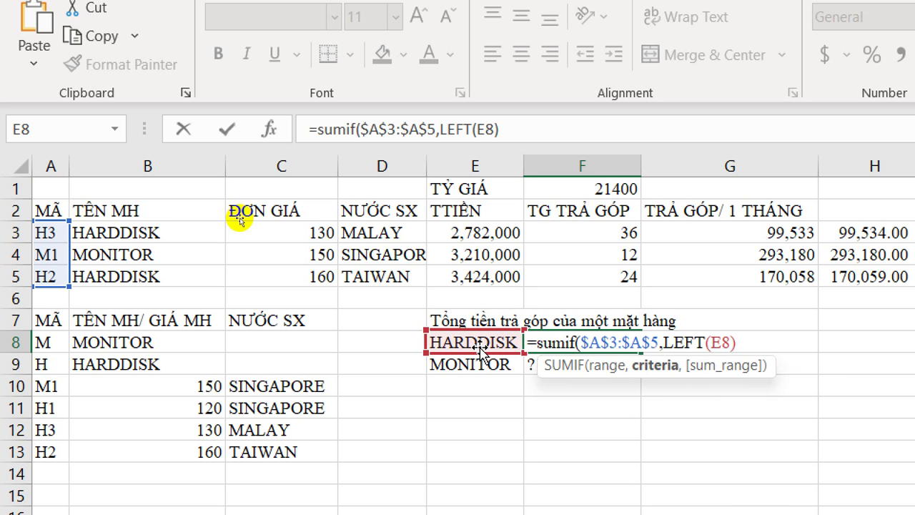
type(",")
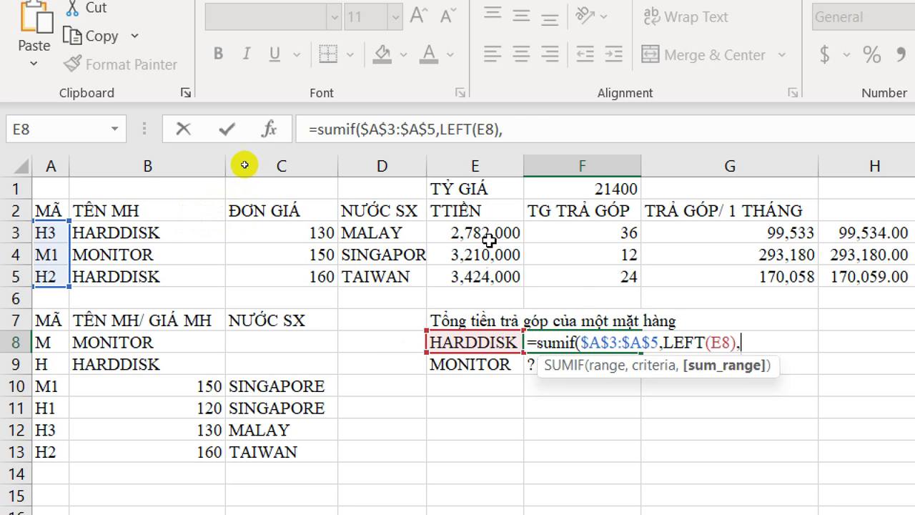
left_click_drag(497, 231, 503, 271)
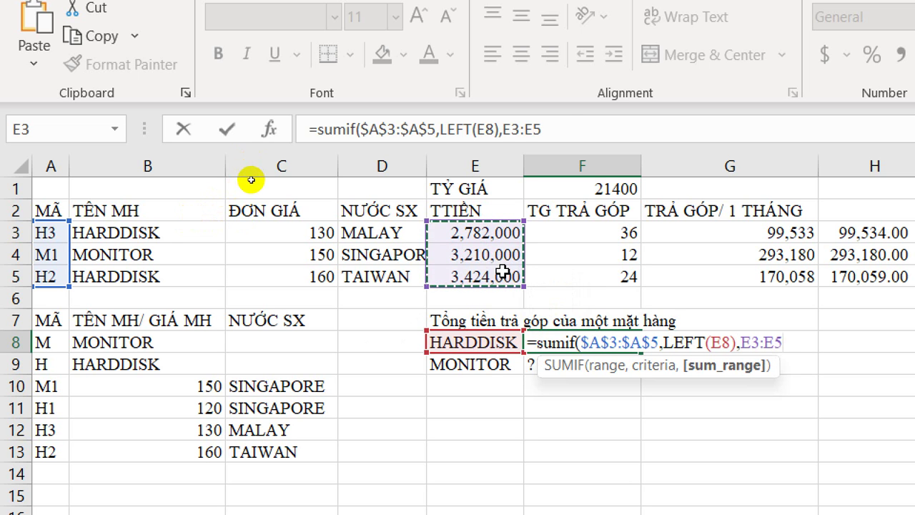
key("F4")
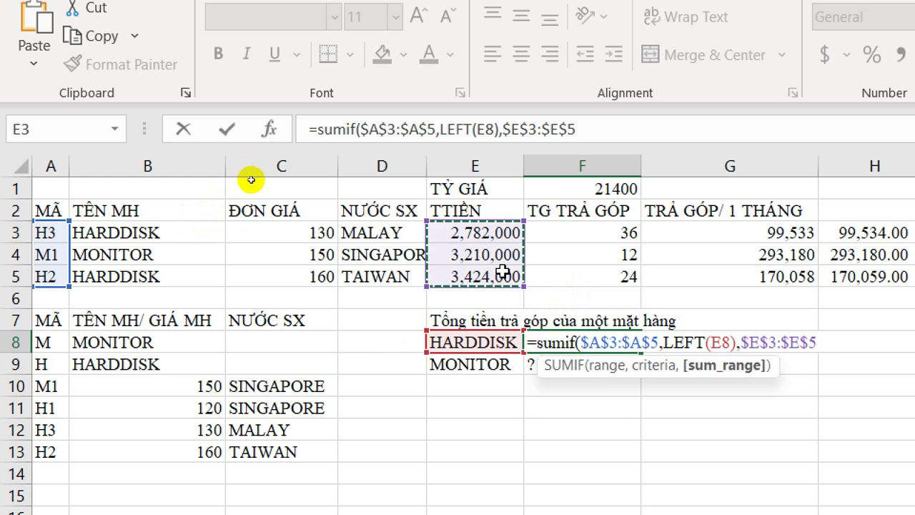
type(")")
key("Return")
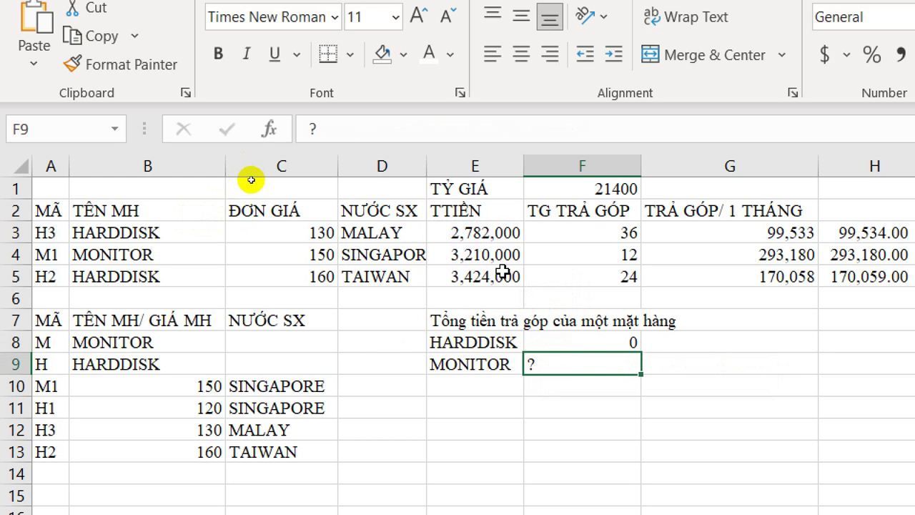
left_click(608, 345)
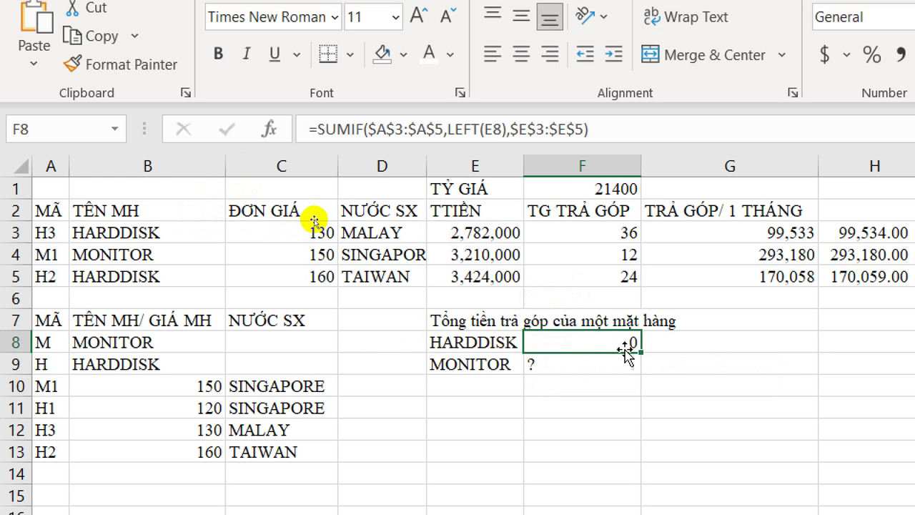
left_click_drag(636, 355, 643, 372)
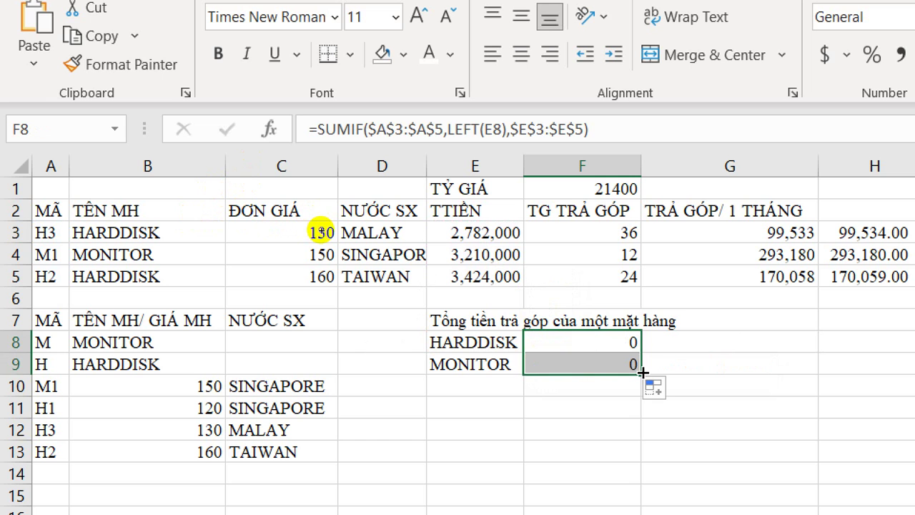
Append the wildcard &"*" to the LEFT(E8) criterion in the F8 formula.
left_click(598, 340)
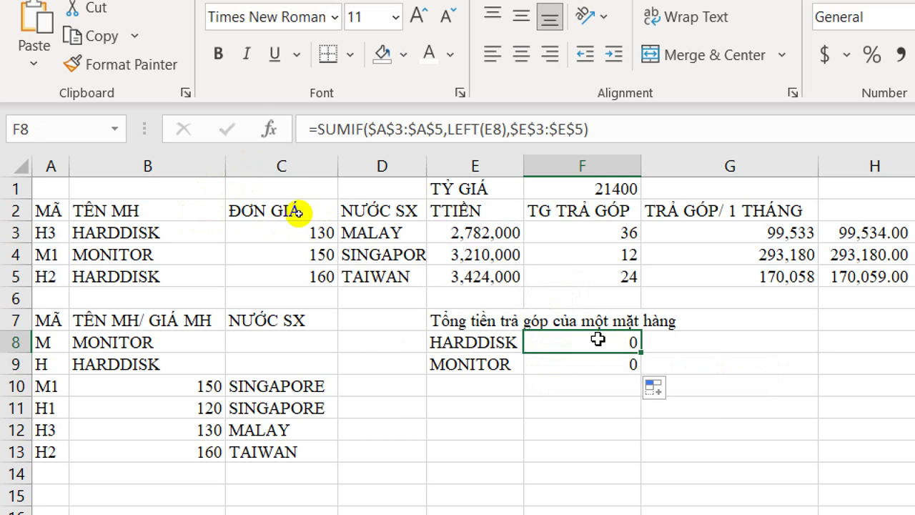
left_click(509, 129)
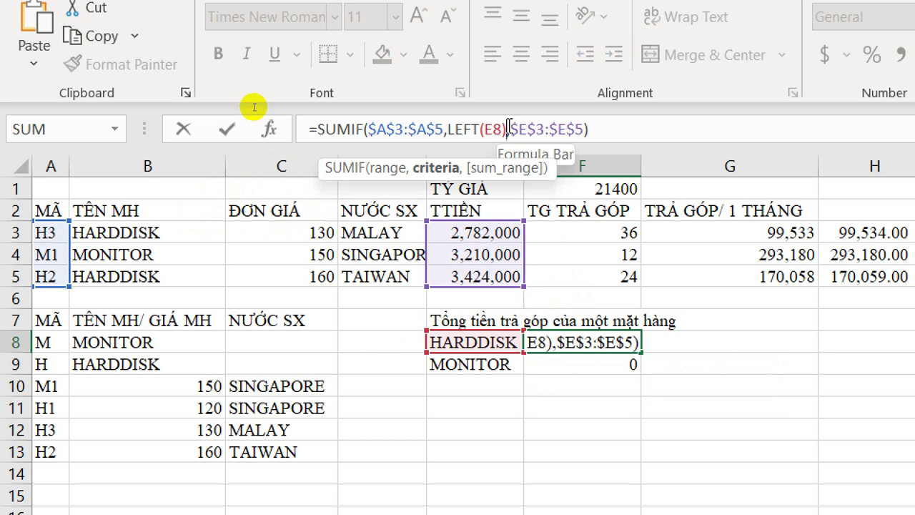
type("&")
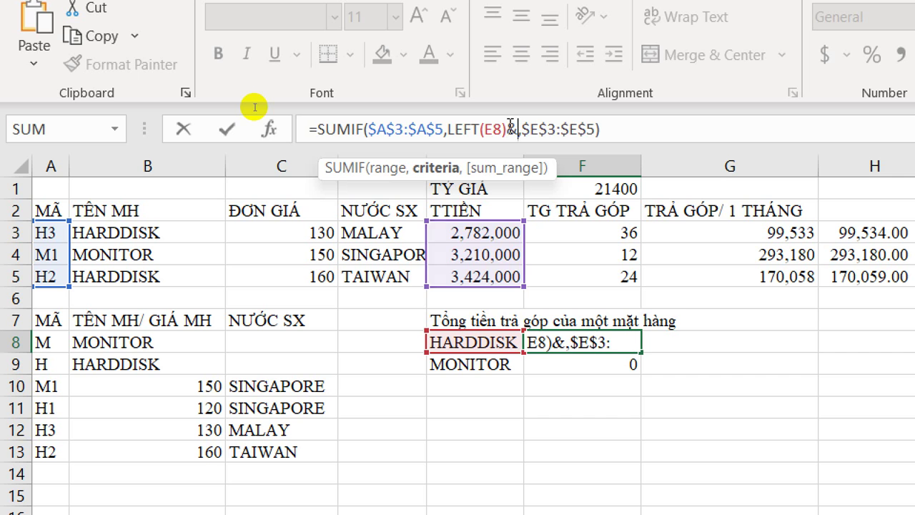
type("\"*")
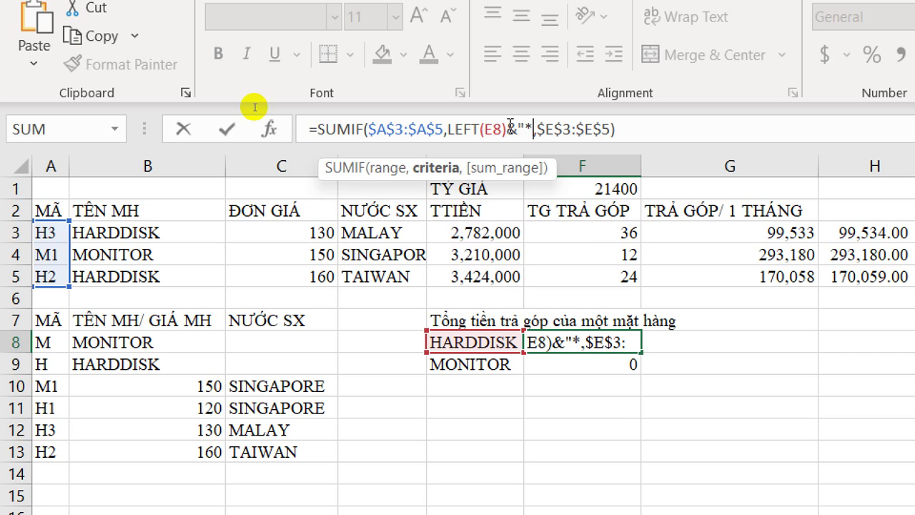
type("\"")
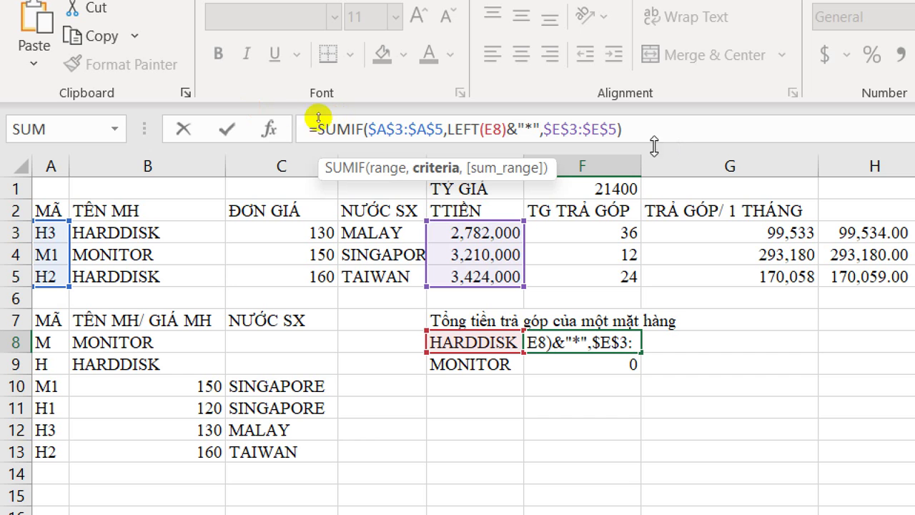
Replace the sum range in F8 with $G$3:$G$5 and copy the corrected SUMIF formula down to F9.
left_click_drag(543, 127, 618, 131)
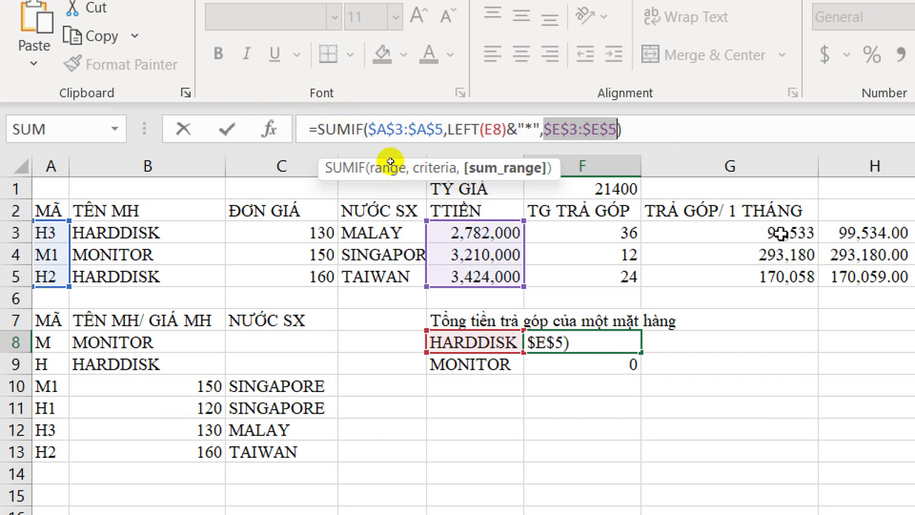
left_click_drag(780, 234, 770, 276)
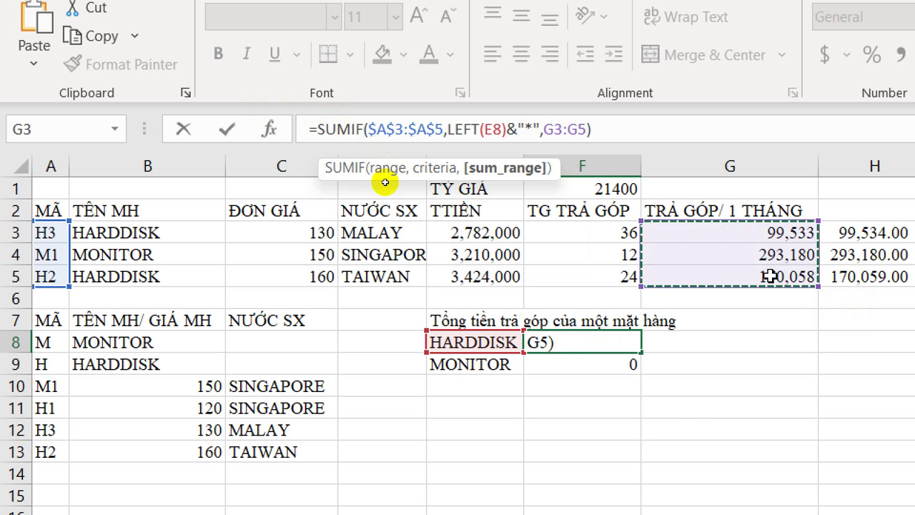
key("F4")
key("Return")
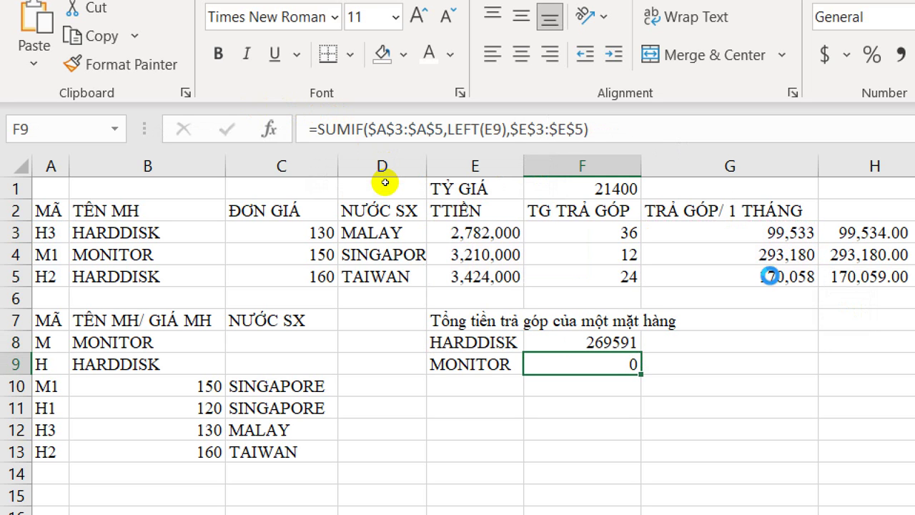
key("ctrl+d")
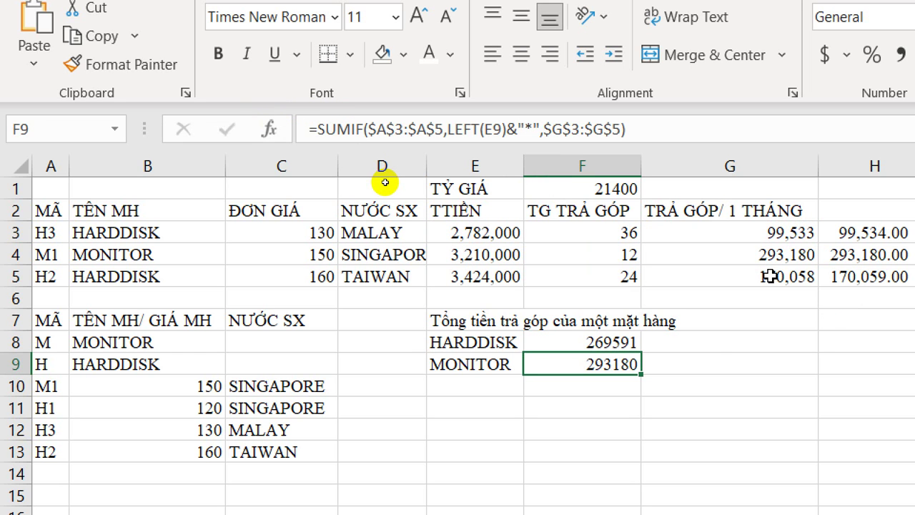
Review the LEFT(E8)&"*" criterion in the F8 formula against the product codes in A3:A5.
left_click(596, 337)
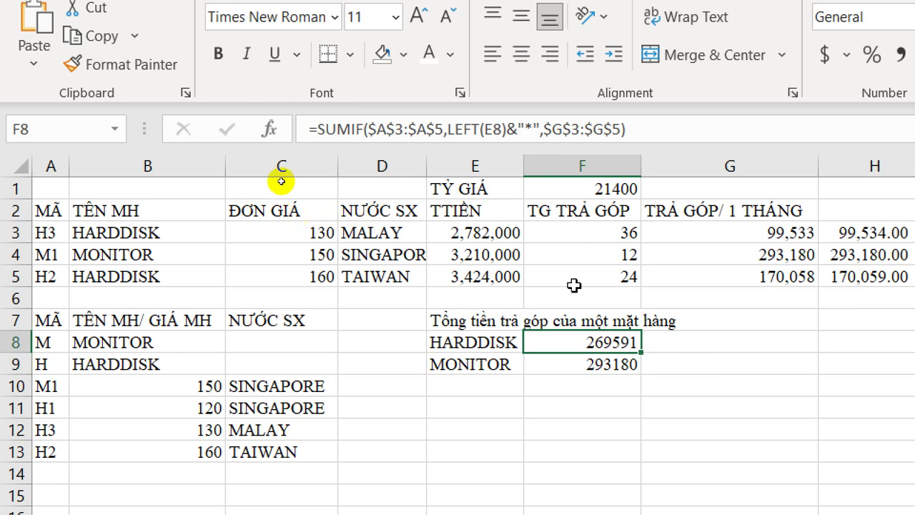
left_click_drag(448, 129, 533, 129)
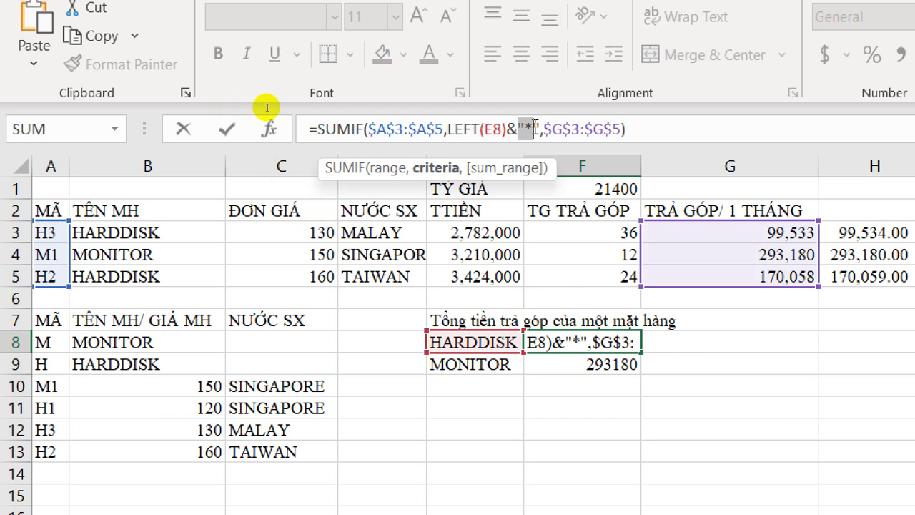
key("ctrl+Return")
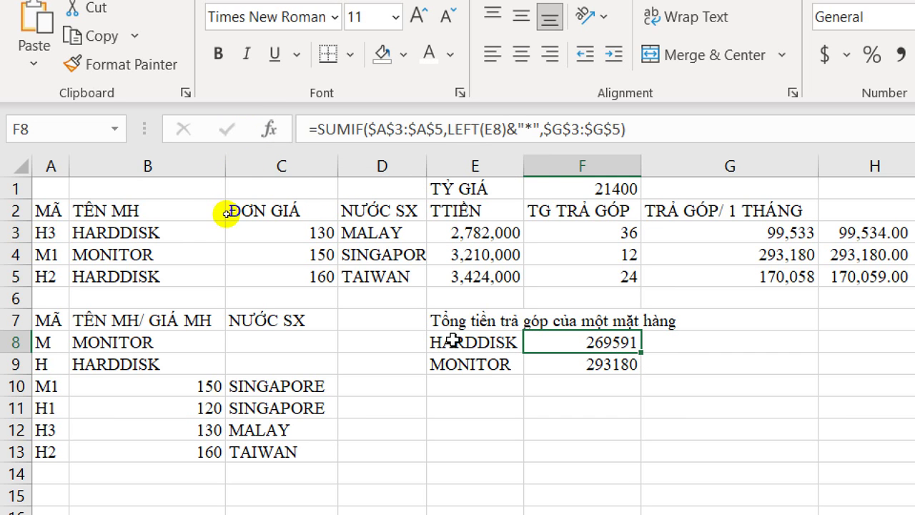
left_click_drag(40, 233, 38, 273)
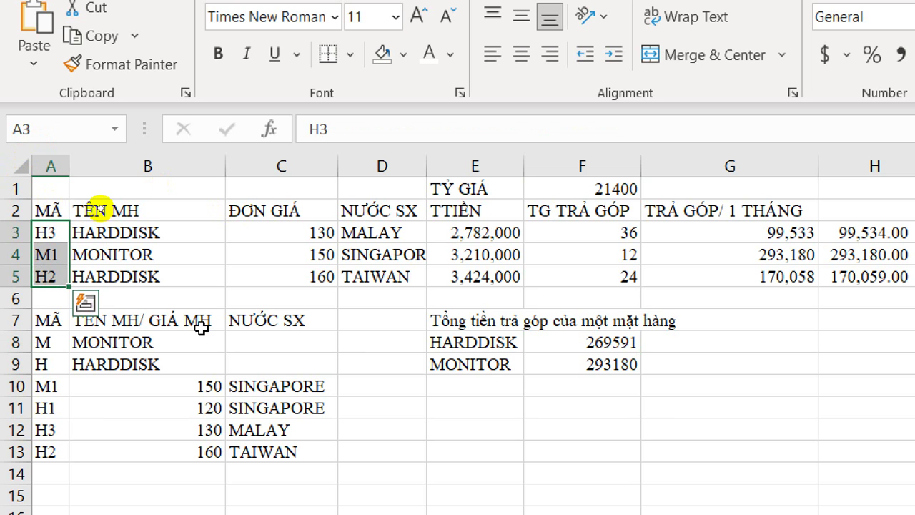
left_click(593, 336)
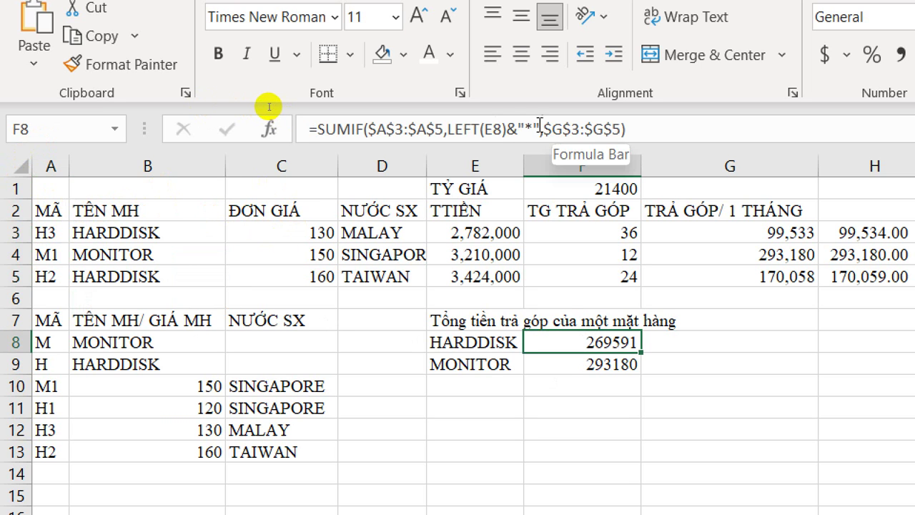
left_click_drag(541, 128, 450, 127)
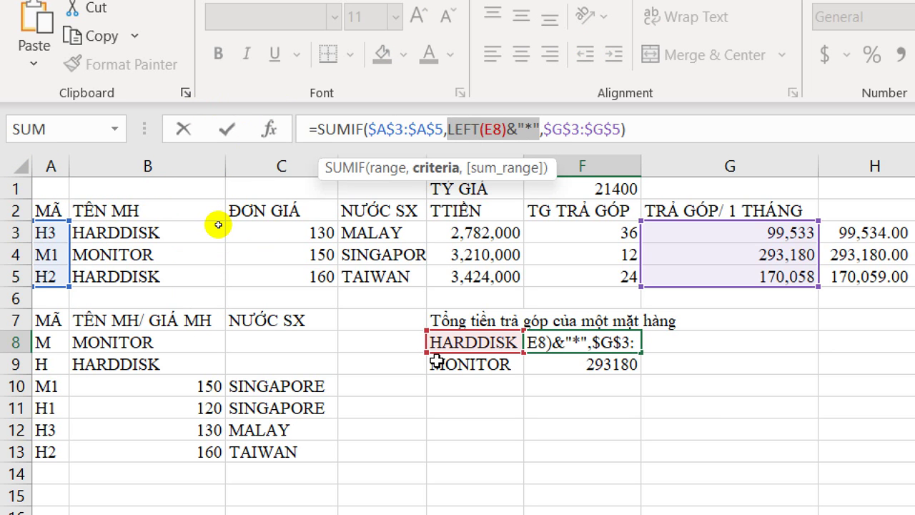
key("ctrl+Return")
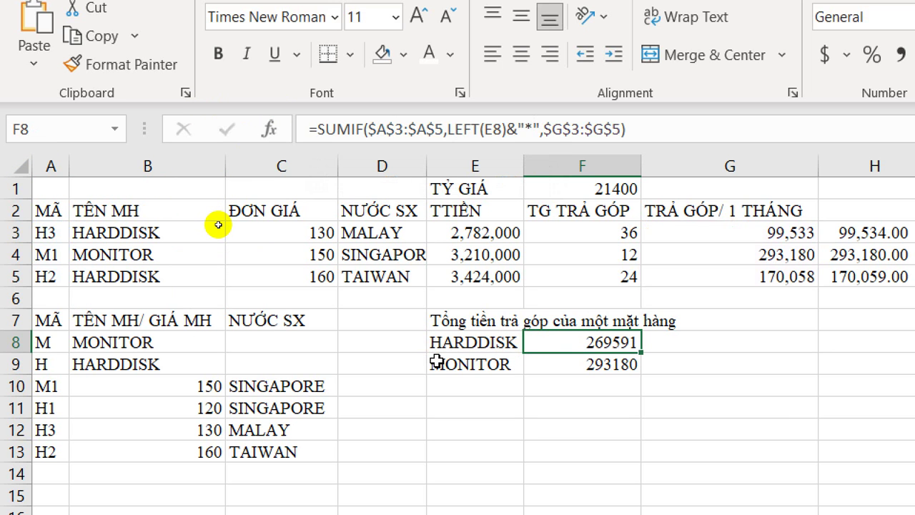
Copy the number format of G3 onto the totals in F8:F9 with Format Painter.
left_click(778, 231)
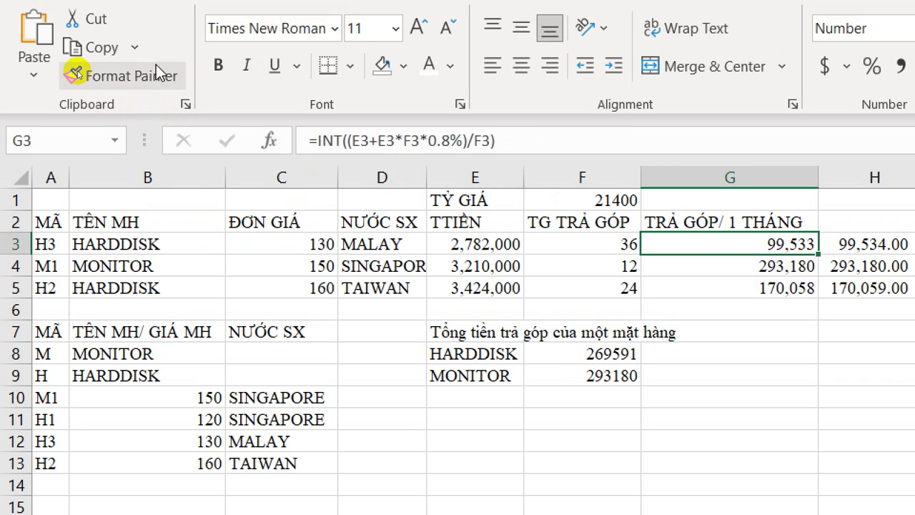
left_click(122, 64)
left_click_drag(584, 348, 586, 370)
left_click(679, 353)
left_click(602, 348)
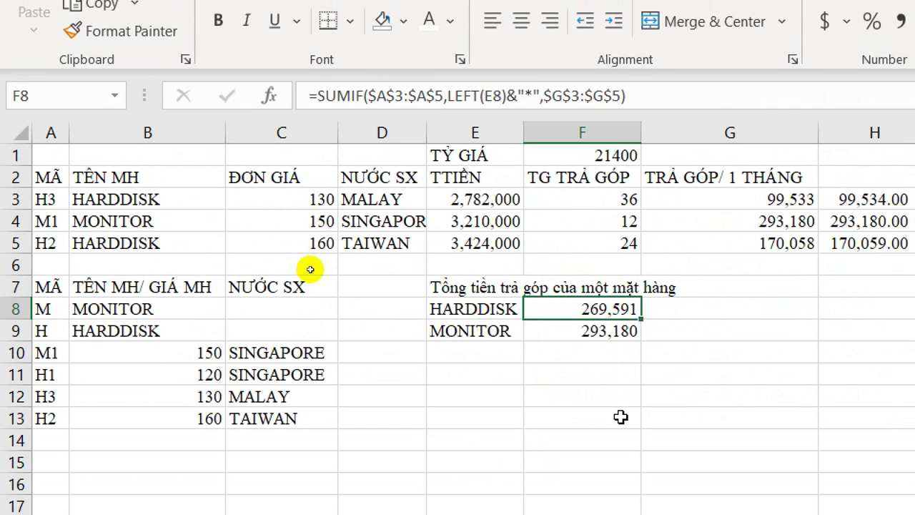
Review the TTIỀN formulas in E3:E4, the monthly instalment formula in G3 and the SUMIF formula in F8.
left_click(621, 24)
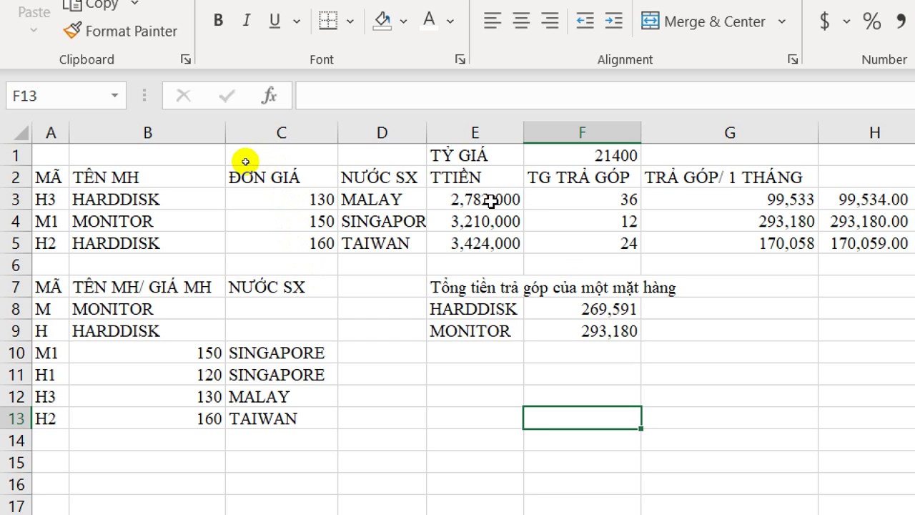
left_click(475, 213)
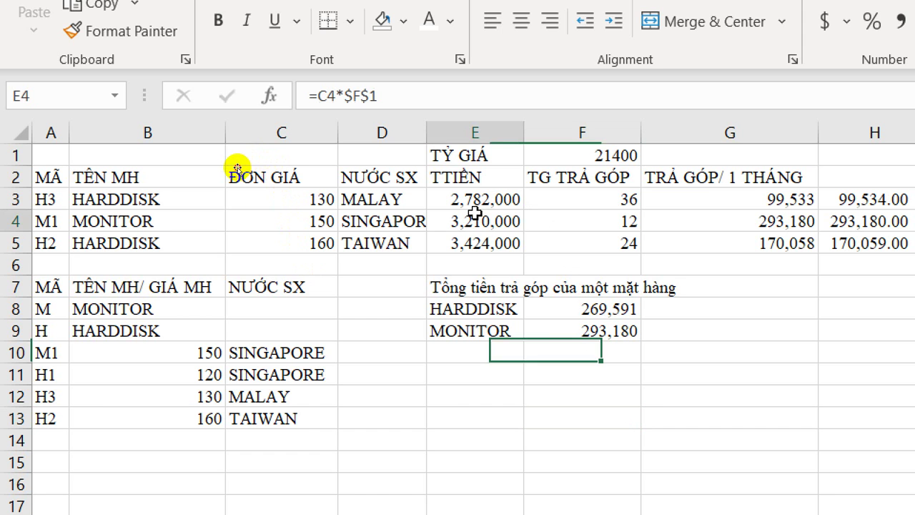
left_click(497, 194)
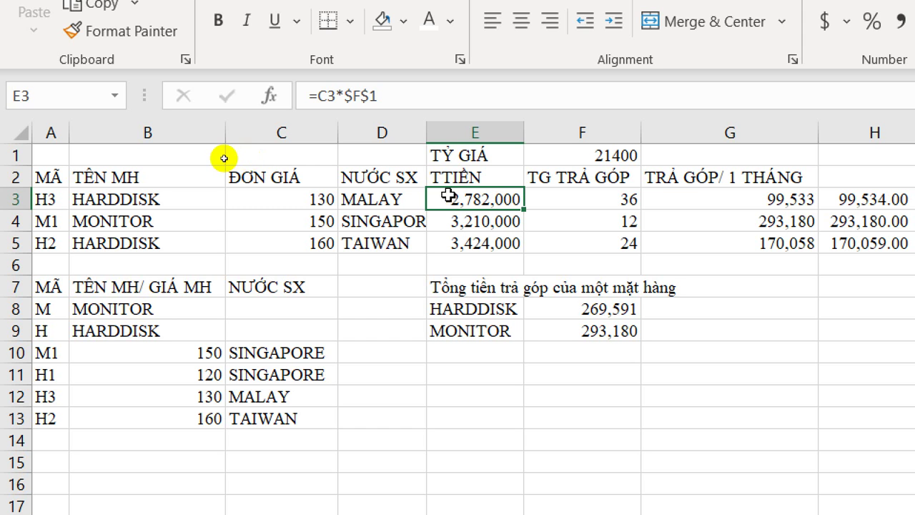
left_click(498, 215)
left_click(499, 202)
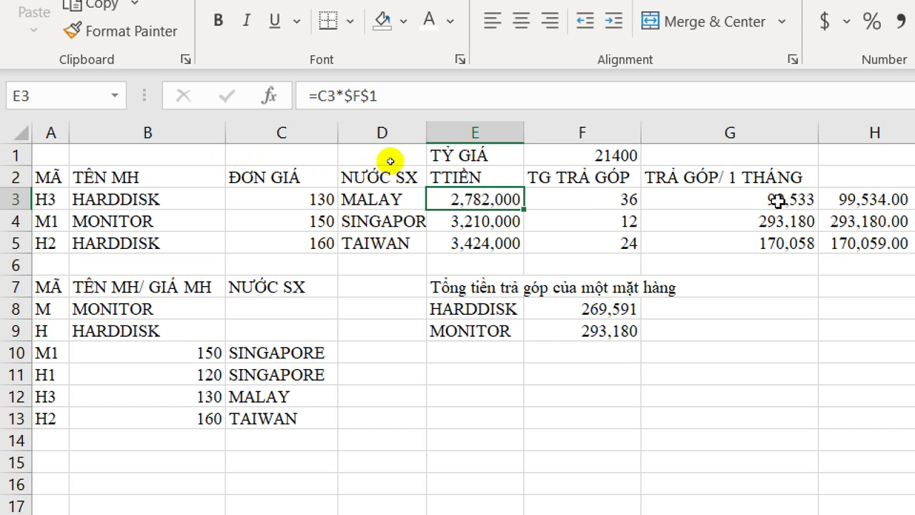
left_click_drag(779, 201, 777, 244)
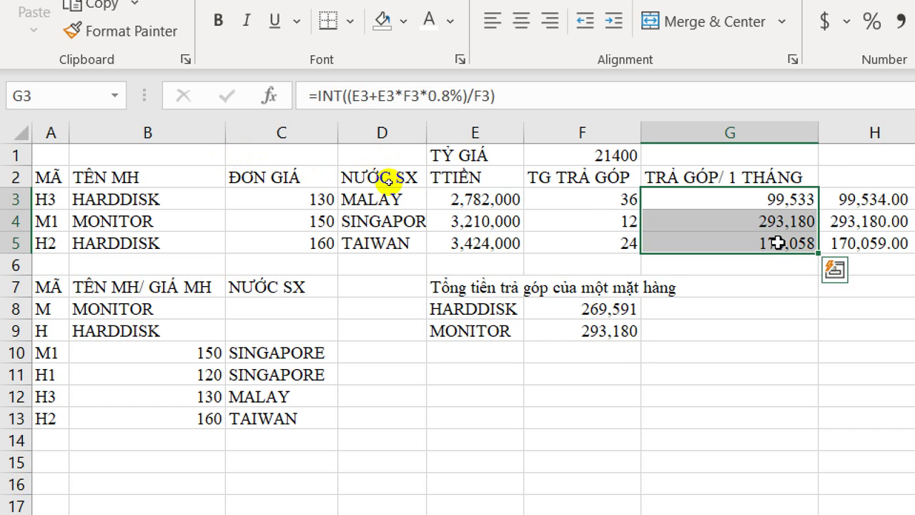
left_click(692, 199)
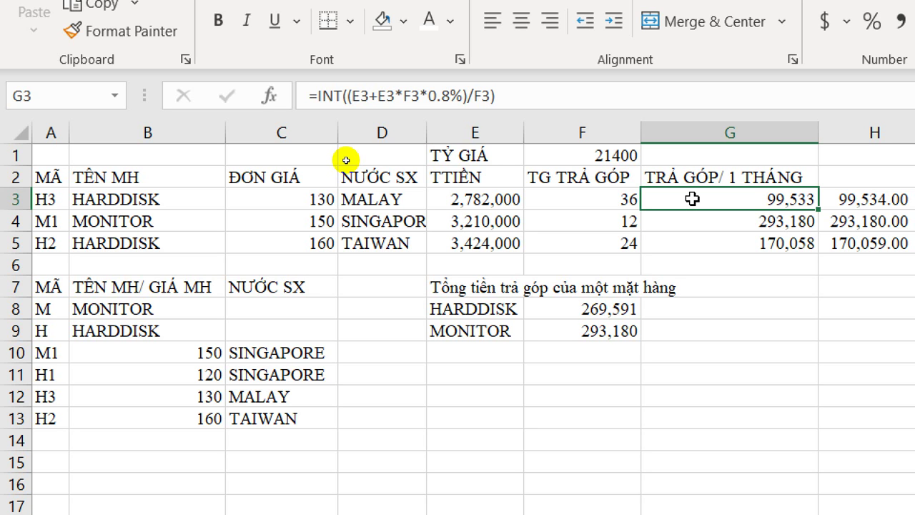
left_click(581, 314)
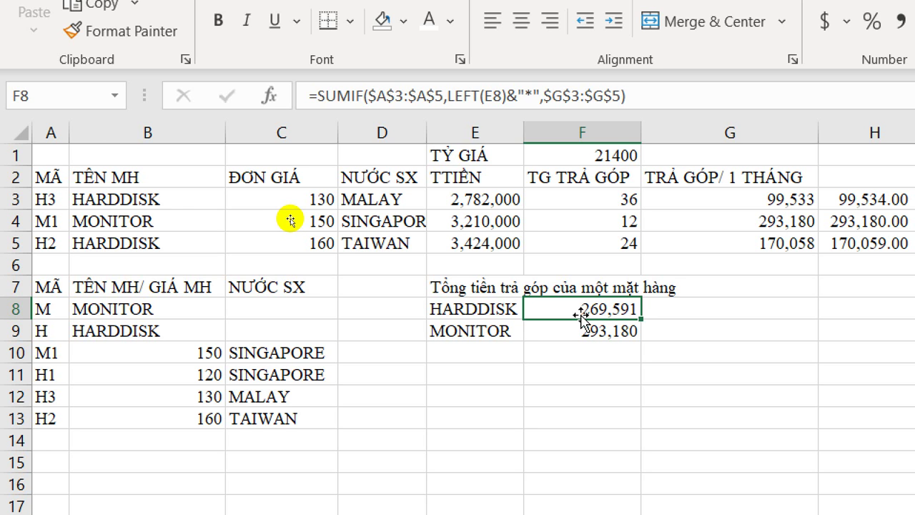
Apply All Borders to the main product table in A2:G5.
left_click(43, 179)
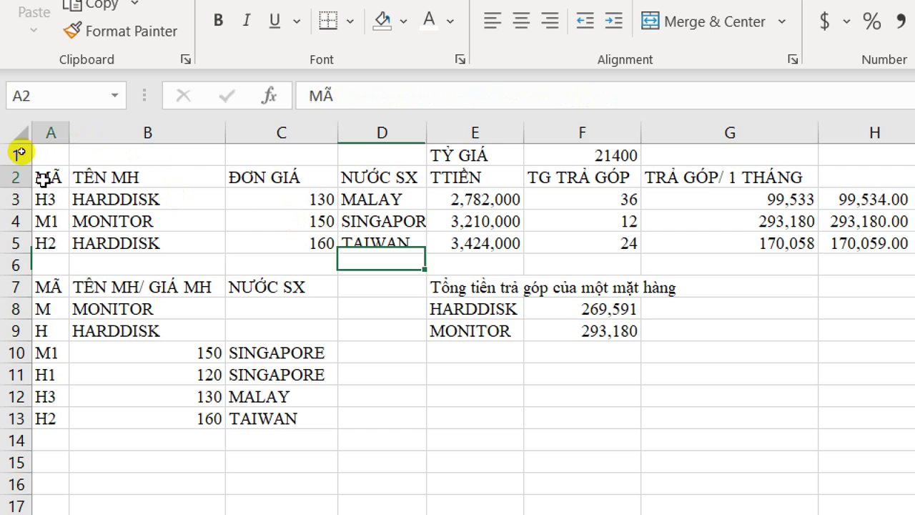
left_click_drag(43, 180, 743, 247)
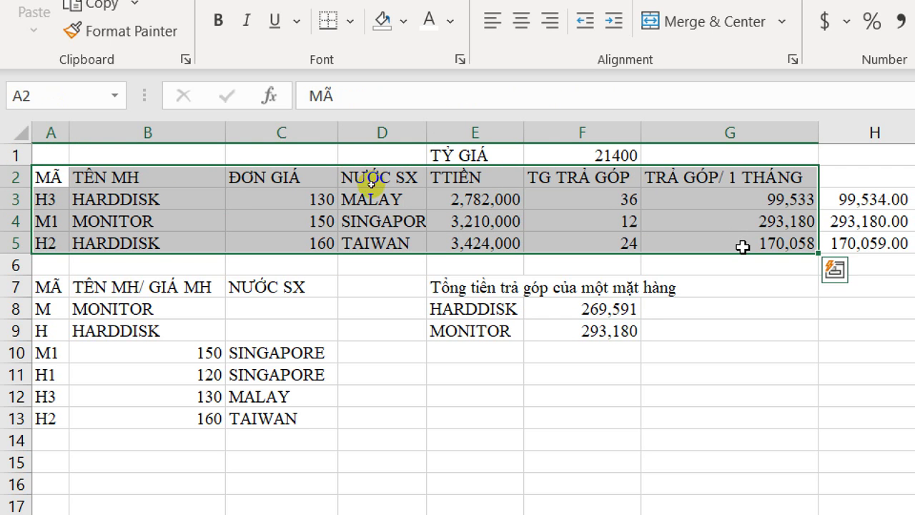
left_click(350, 21)
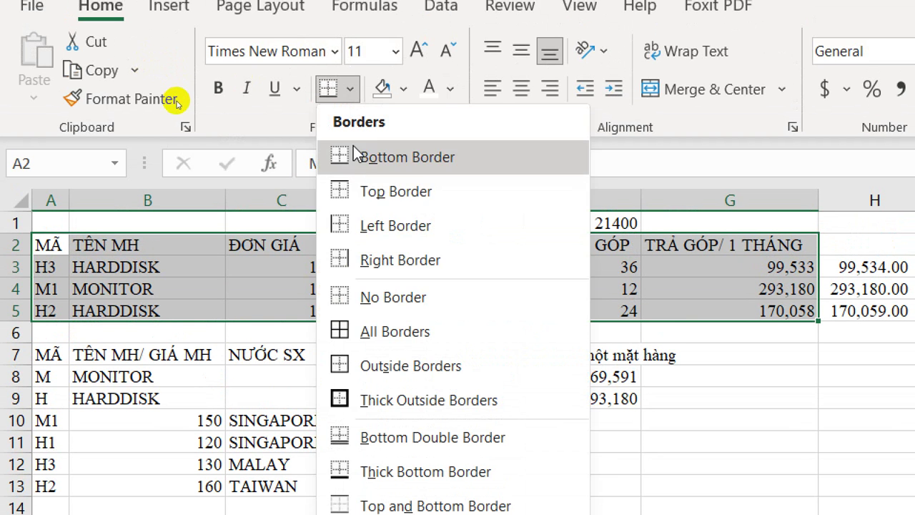
left_click(358, 325)
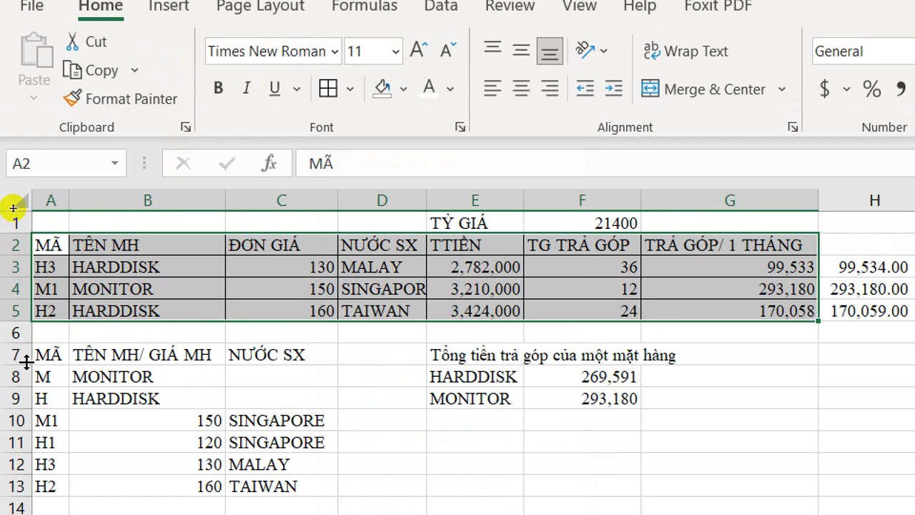
Repeat the All Borders formatting on the lookup table ranges A7:B9 and A10:C13 and on the instalment totals in E7:F9.
left_click_drag(32, 358, 200, 395)
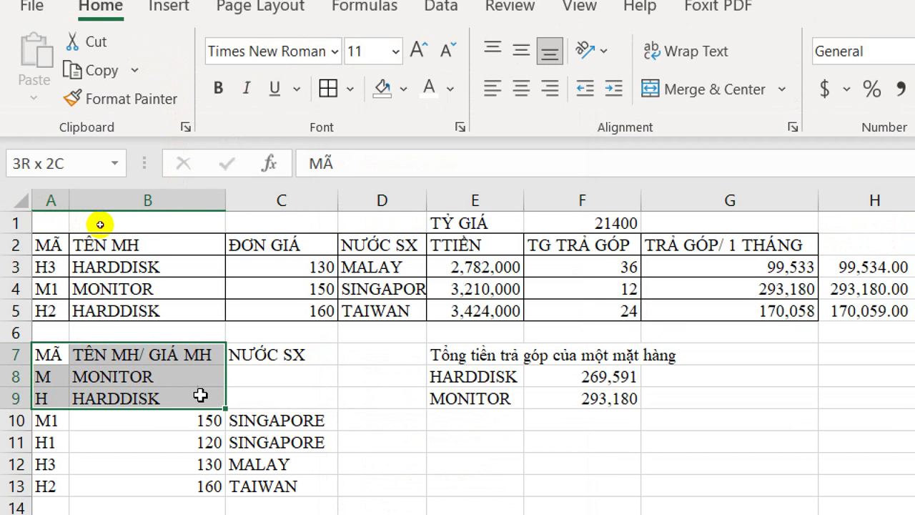
left_click_drag(200, 395, 200, 395)
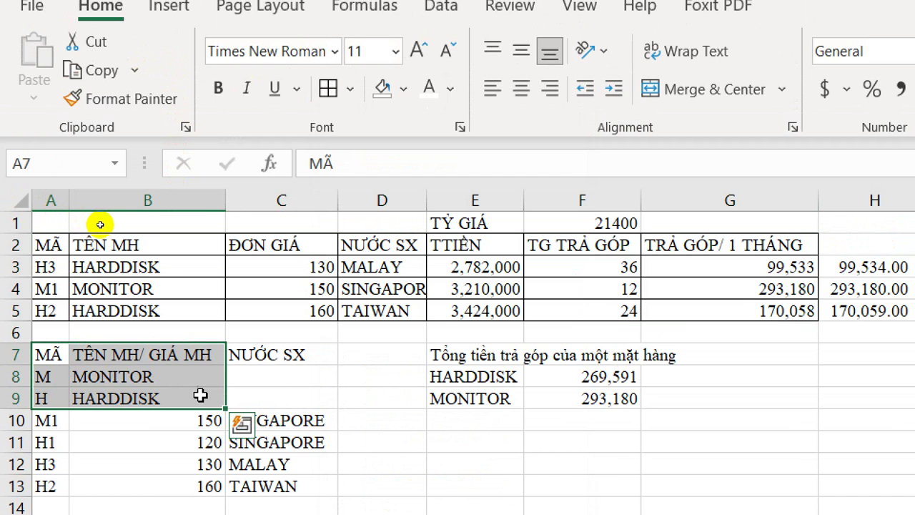
key("F4")
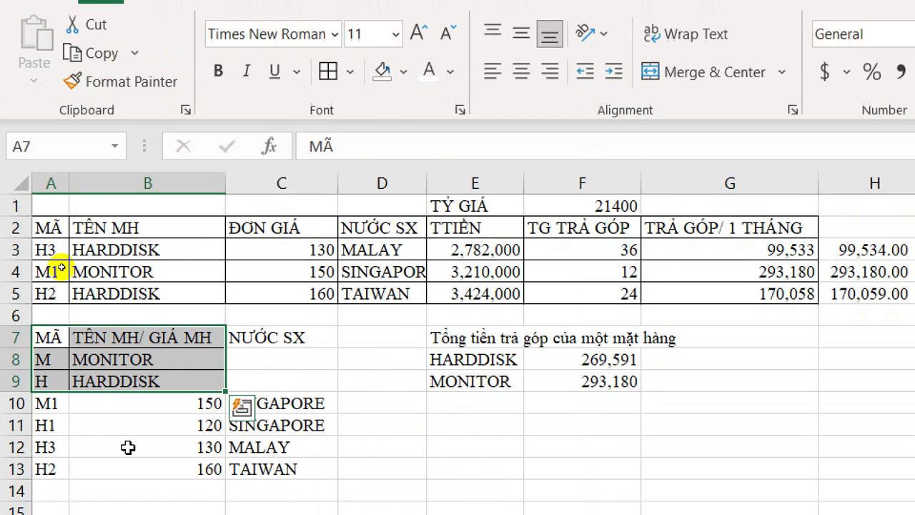
left_click_drag(42, 331, 286, 398)
left_click(329, 2)
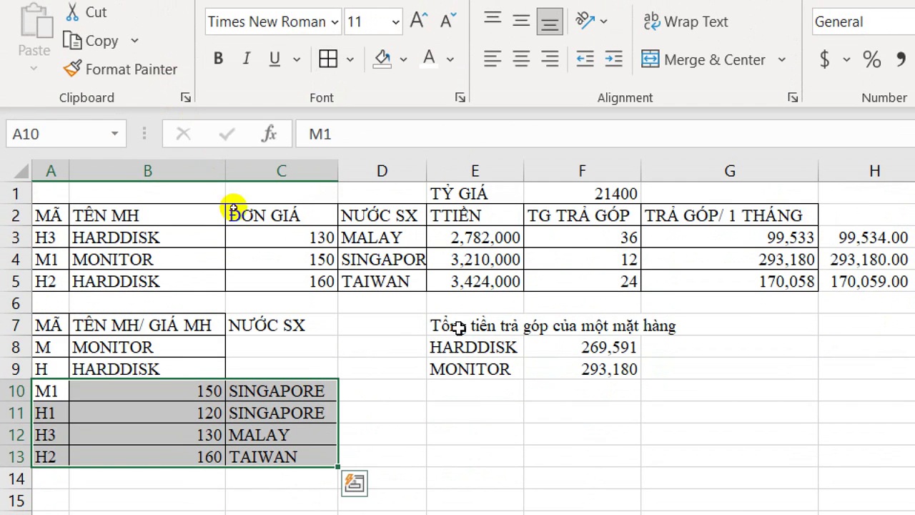
left_click_drag(457, 266, 579, 312)
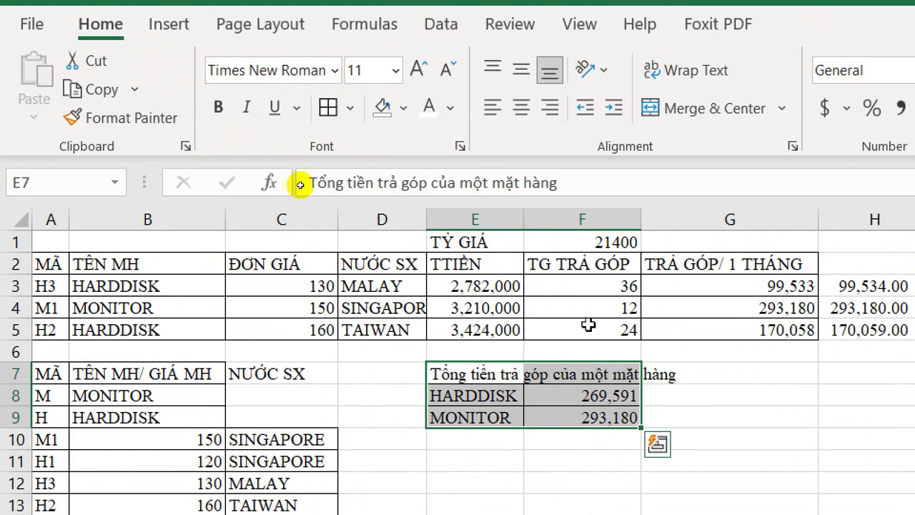
left_click(634, 321)
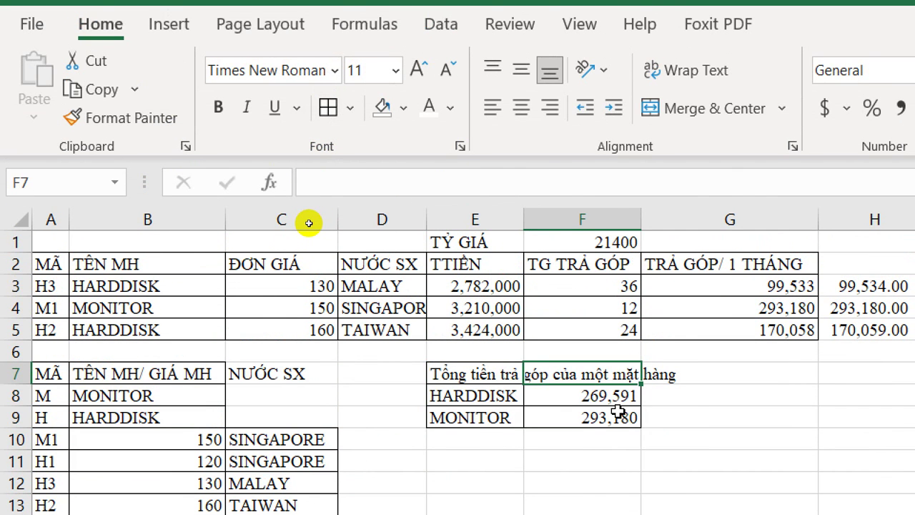